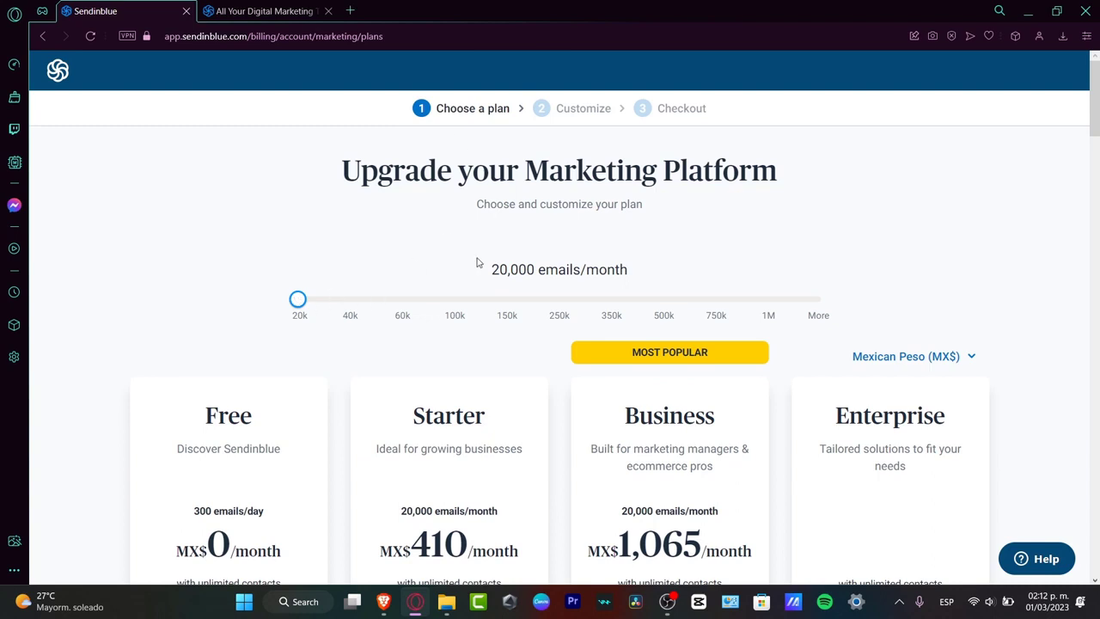
Step: Compare what the marketing plans include and continue with the Free plan
{"action": "scroll", "coordinate": [478, 262], "scroll_direction": "down", "scroll_amount": 2}
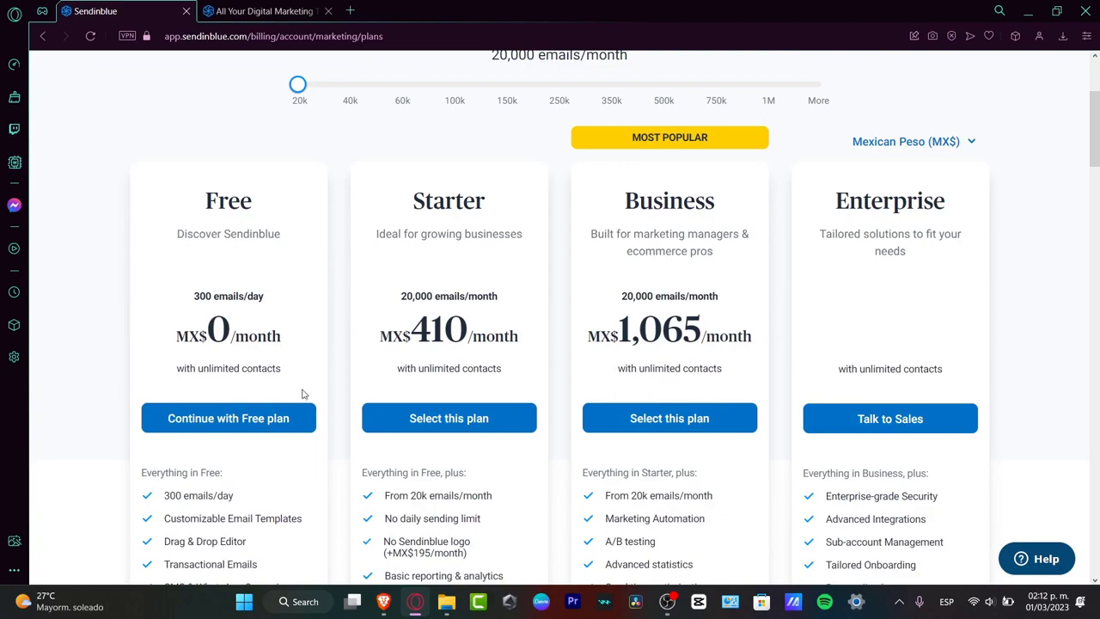
{"action": "scroll", "coordinate": [302, 397], "scroll_direction": "up", "scroll_amount": 2}
{"action": "scroll", "coordinate": [302, 397], "scroll_direction": "down", "scroll_amount": 4}
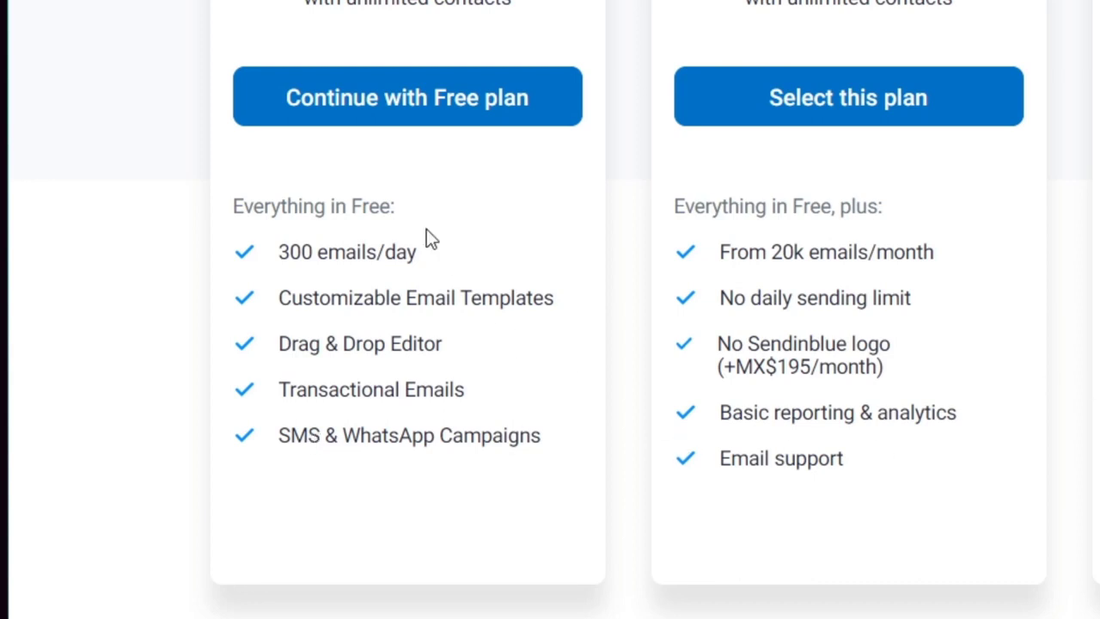
{"action": "left_click", "coordinate": [434, 129]}
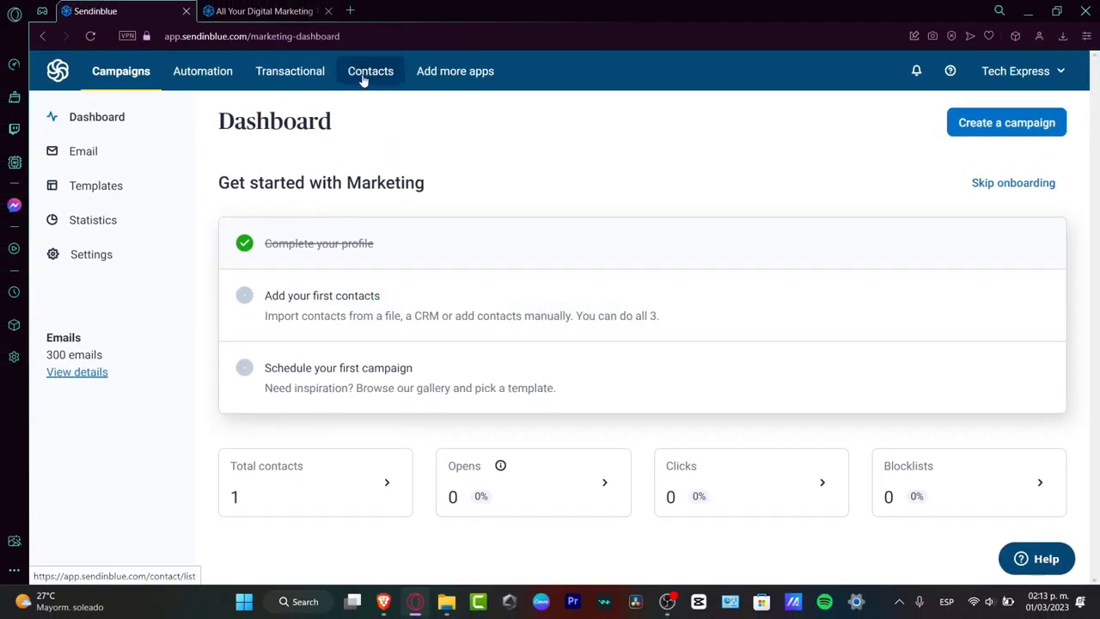
Step: Start adding the first contacts and review the file upload, copy/paste, form and landing page options
{"action": "left_click", "coordinate": [373, 286]}
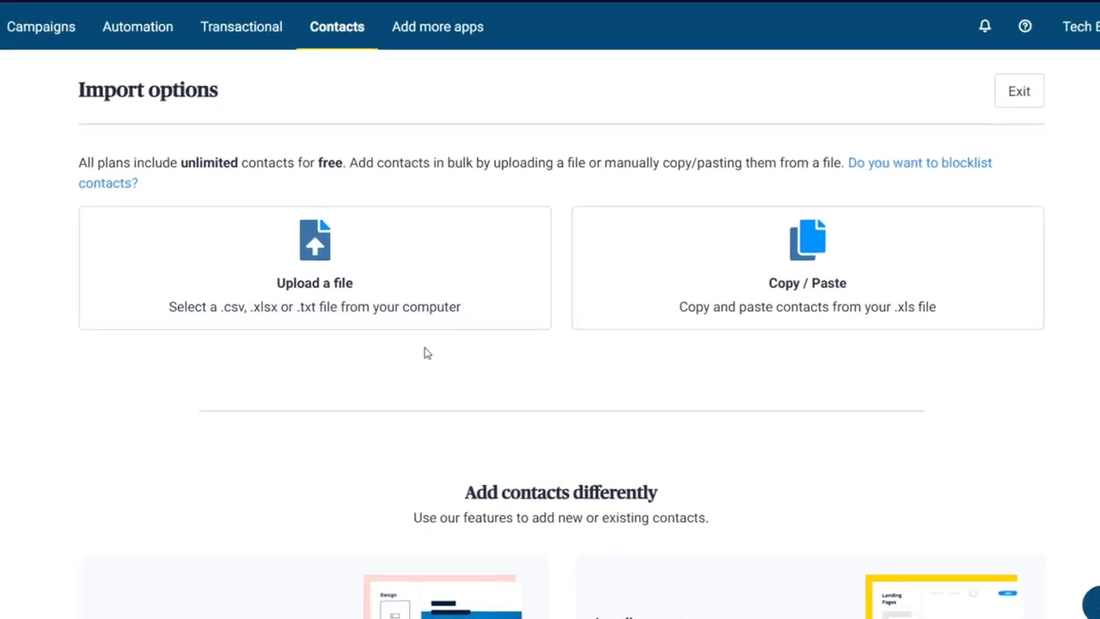
{"action": "scroll", "coordinate": [419, 354], "scroll_direction": "down", "scroll_amount": 2}
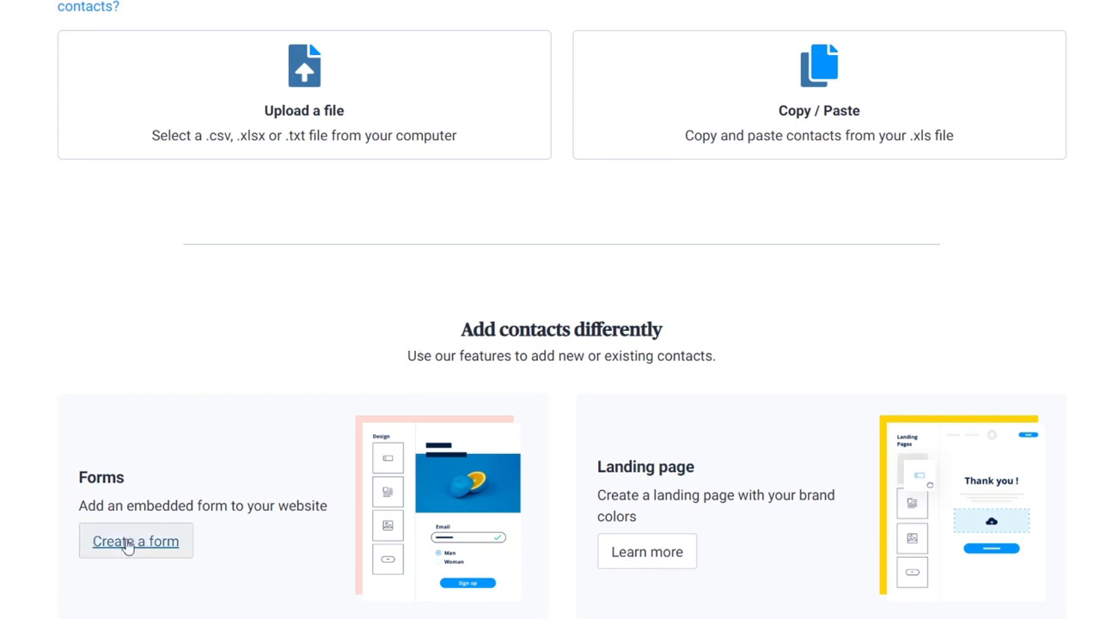
{"action": "left_click_drag", "start_coordinate": [170, 506], "coordinate": [342, 506]}
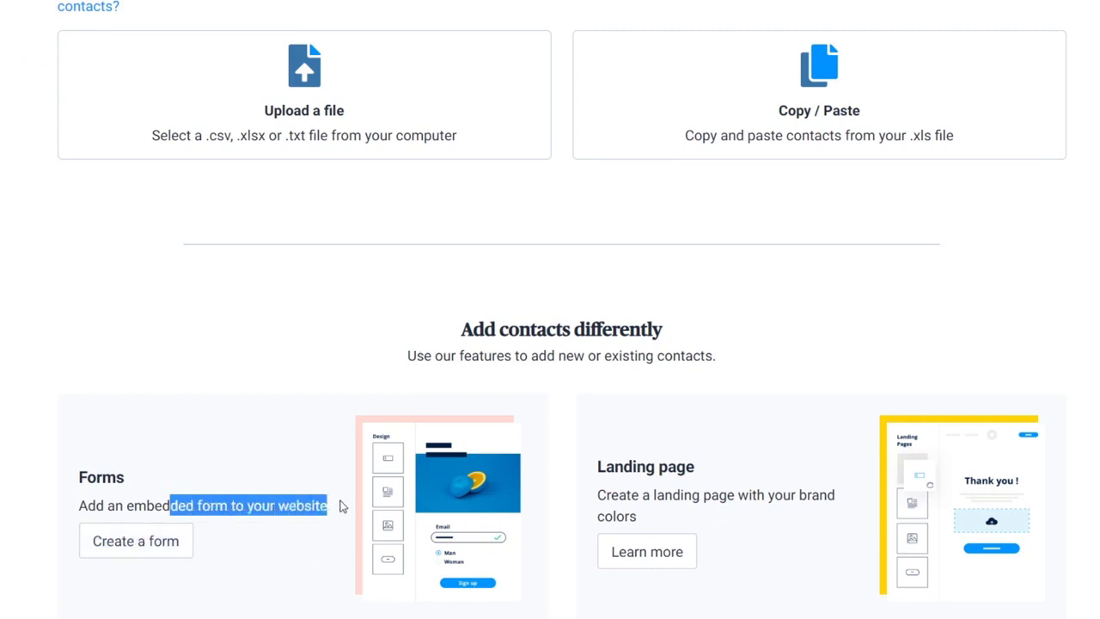
{"action": "left_click", "coordinate": [722, 495]}
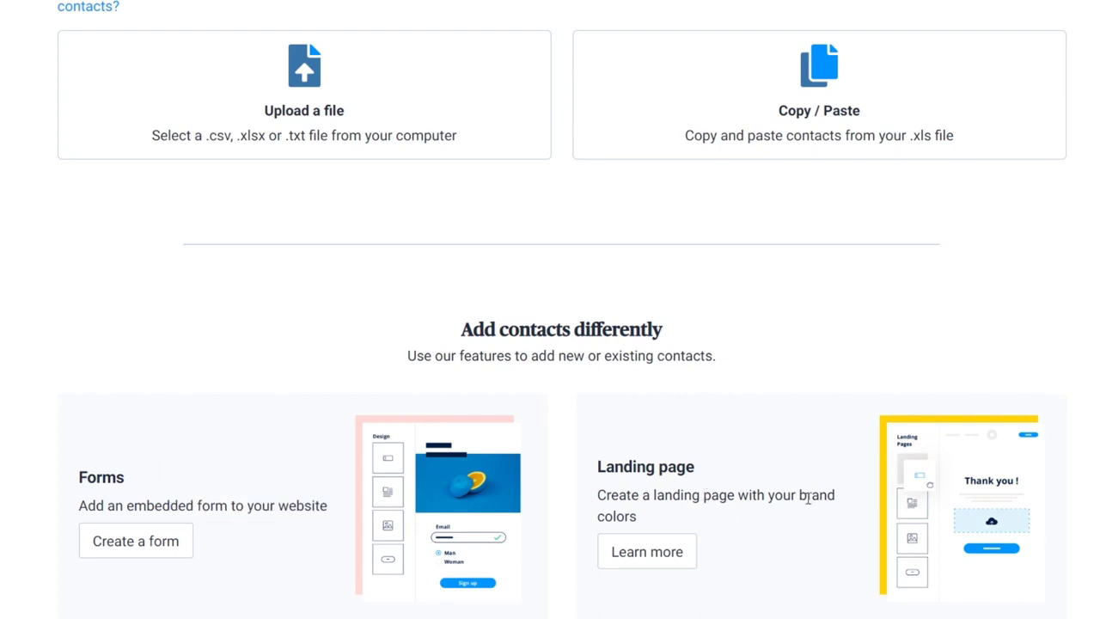
{"action": "left_click_drag", "start_coordinate": [808, 499], "coordinate": [726, 530]}
{"action": "scroll", "coordinate": [728, 537], "scroll_direction": "up", "scroll_amount": 2}
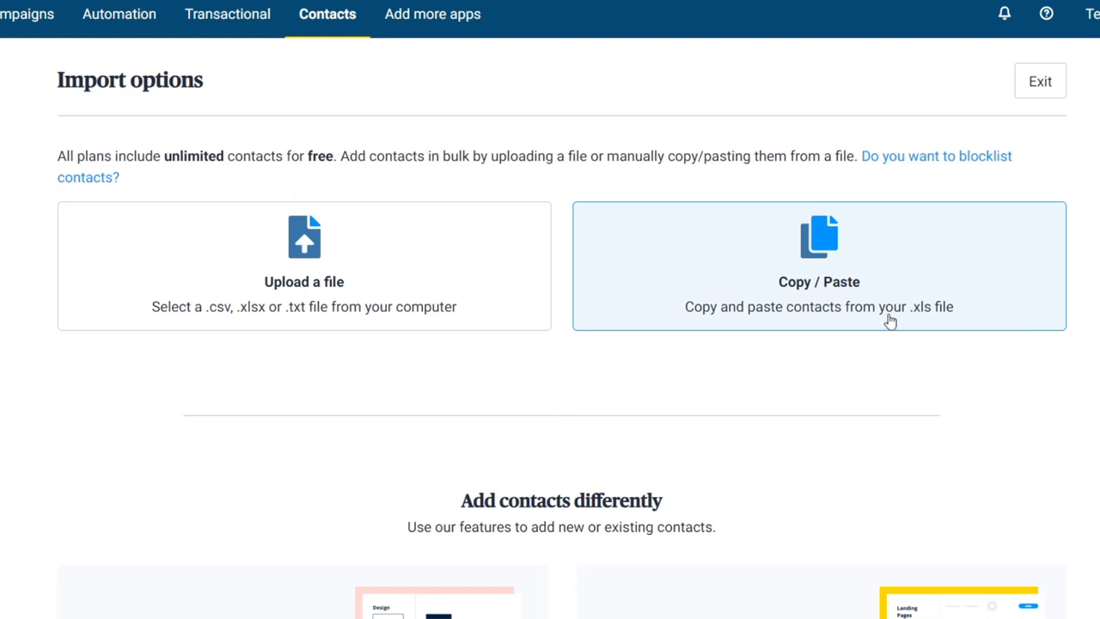
{"action": "scroll", "coordinate": [729, 284], "scroll_direction": "down", "scroll_amount": 2}
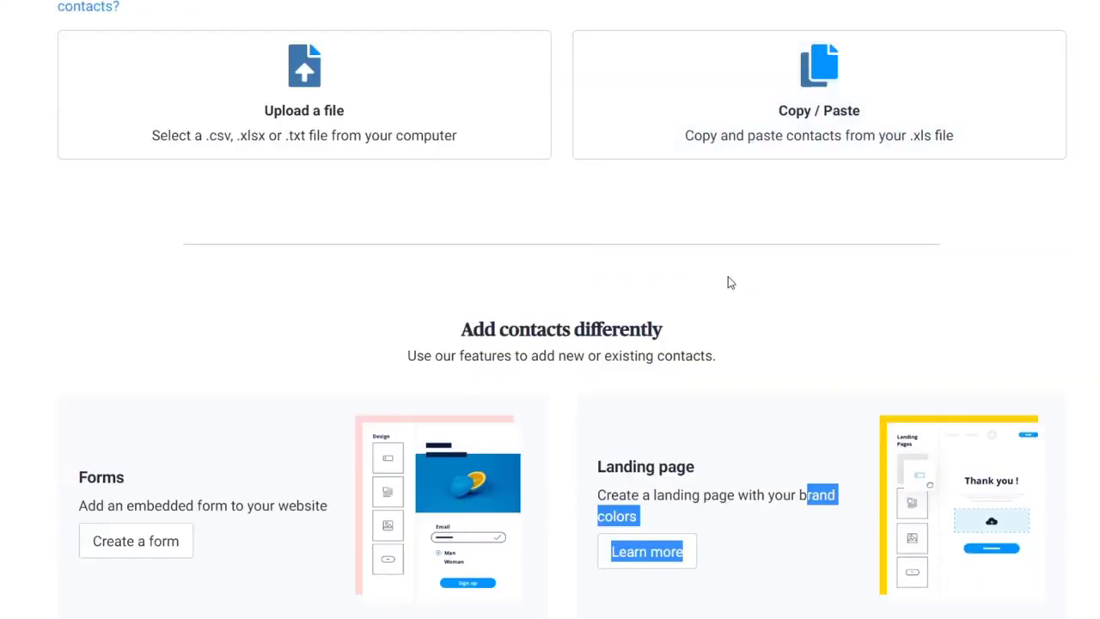
Step: Create a subscription form named "Welcome" with GDPR fields enabled and proceed to its design
{"action": "left_click", "coordinate": [140, 553]}
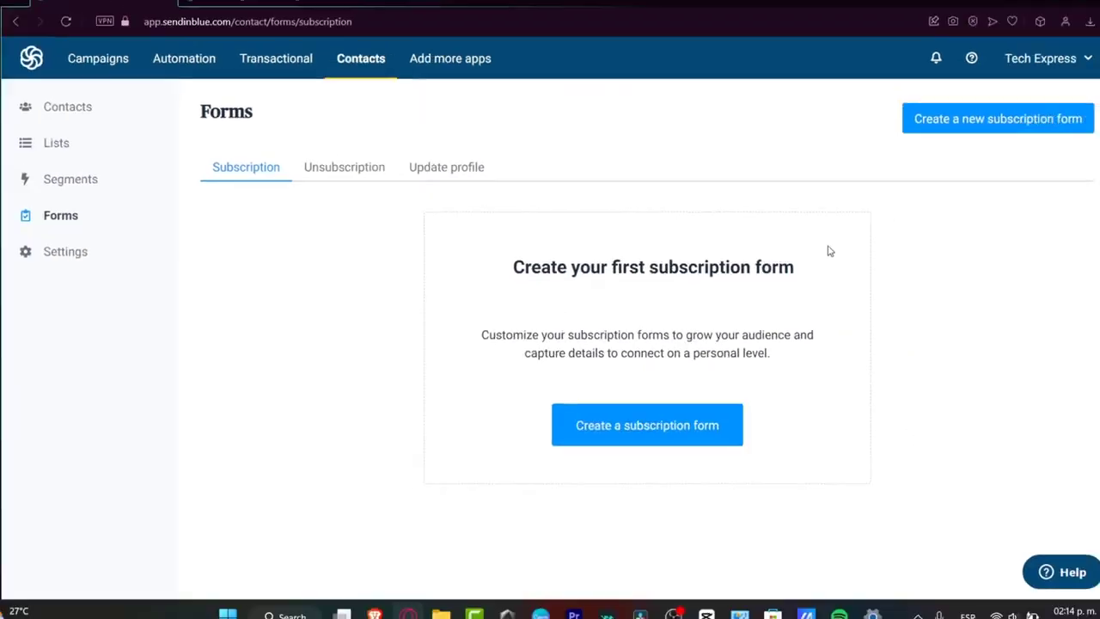
{"action": "left_click", "coordinate": [678, 423]}
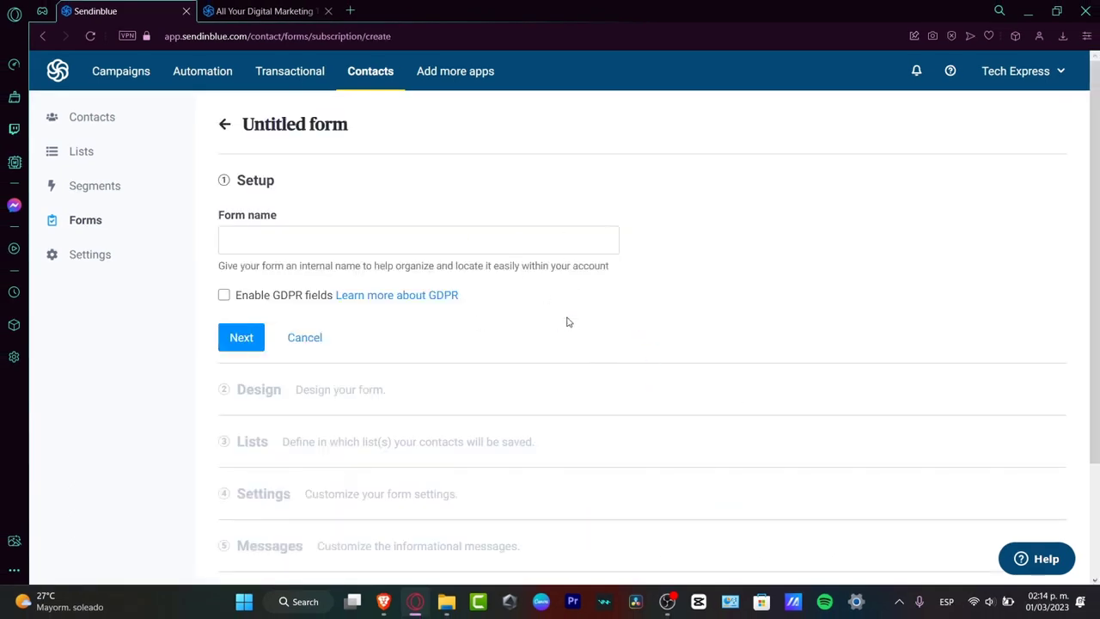
{"action": "left_click", "coordinate": [471, 247]}
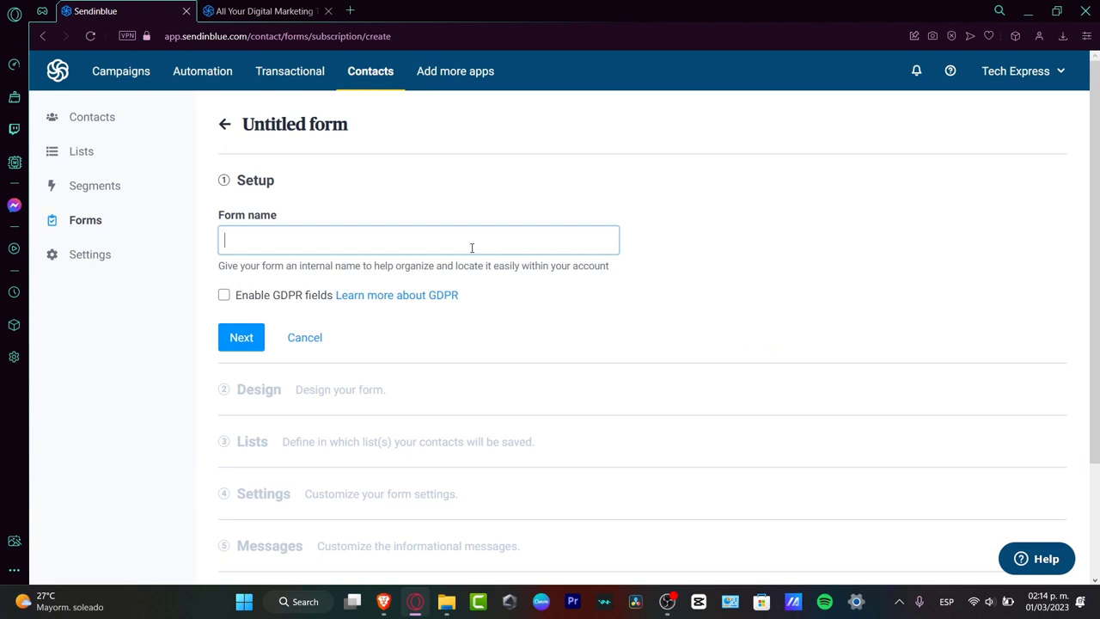
{"action": "type", "text": "Welcome"}
{"action": "left_click", "coordinate": [266, 298]}
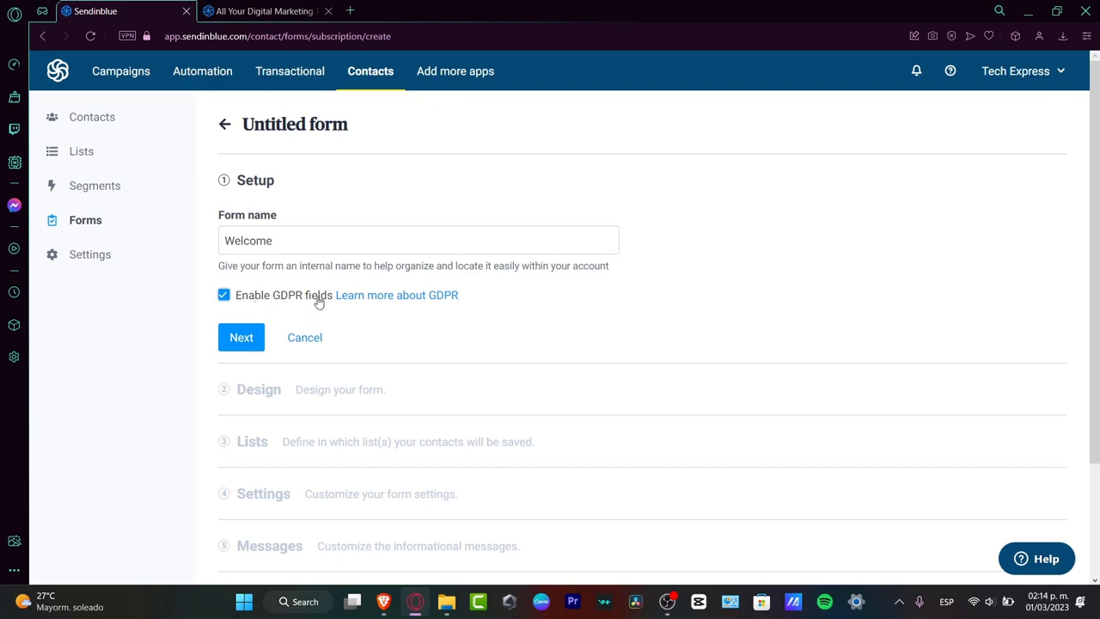
{"action": "left_click", "coordinate": [253, 338]}
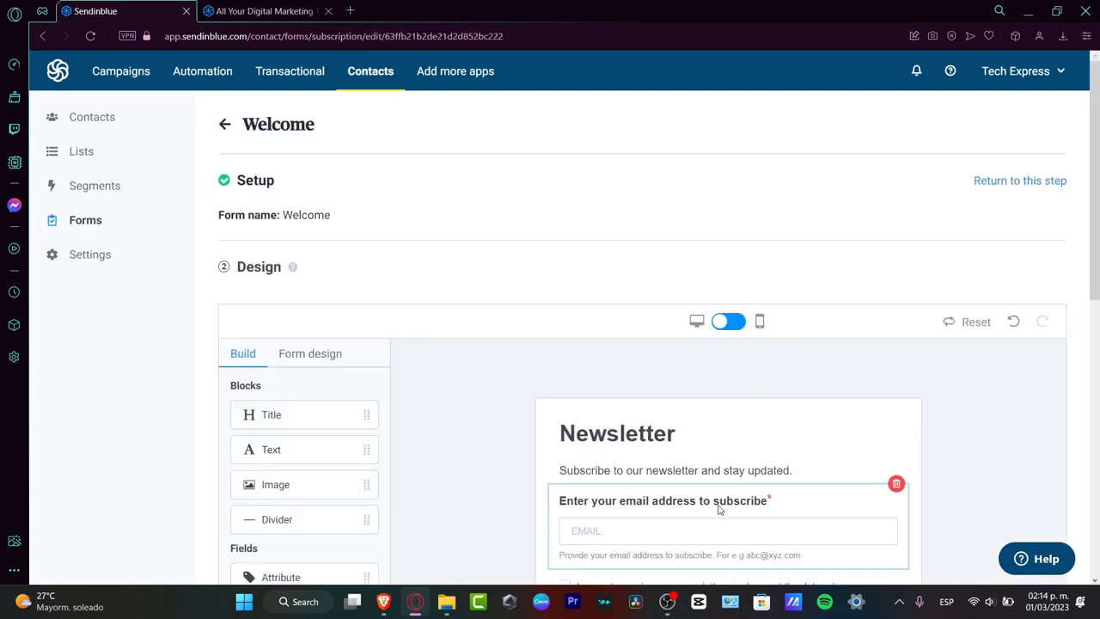
Step: Preview the newsletter form in the mobile layout, then return to the desktop layout
{"action": "scroll", "coordinate": [718, 395], "scroll_direction": "down", "scroll_amount": 3}
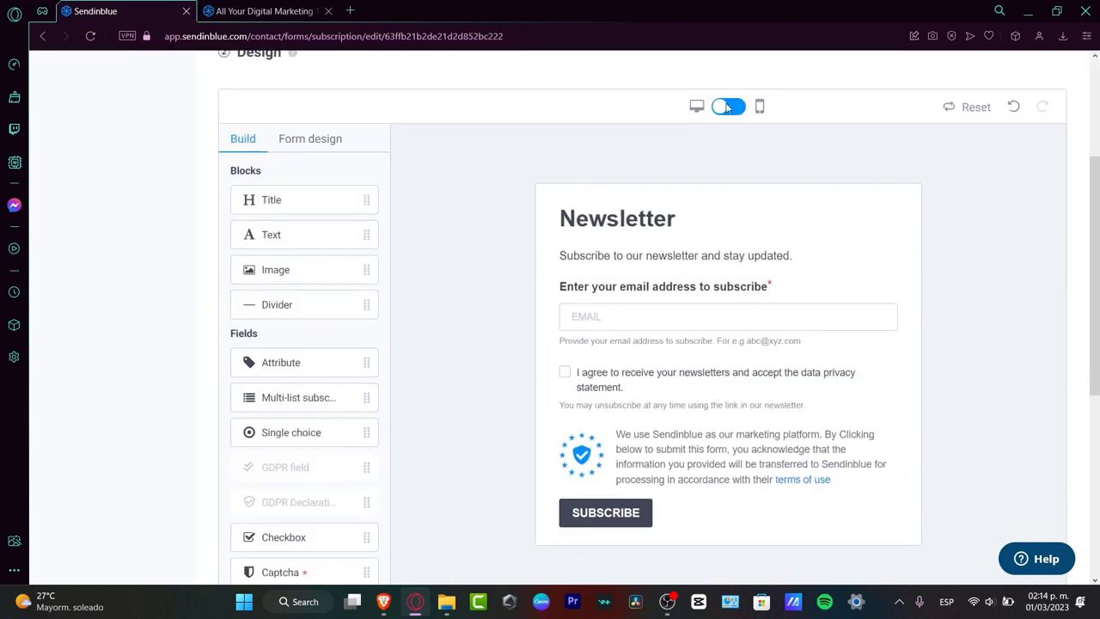
{"action": "left_click", "coordinate": [726, 107]}
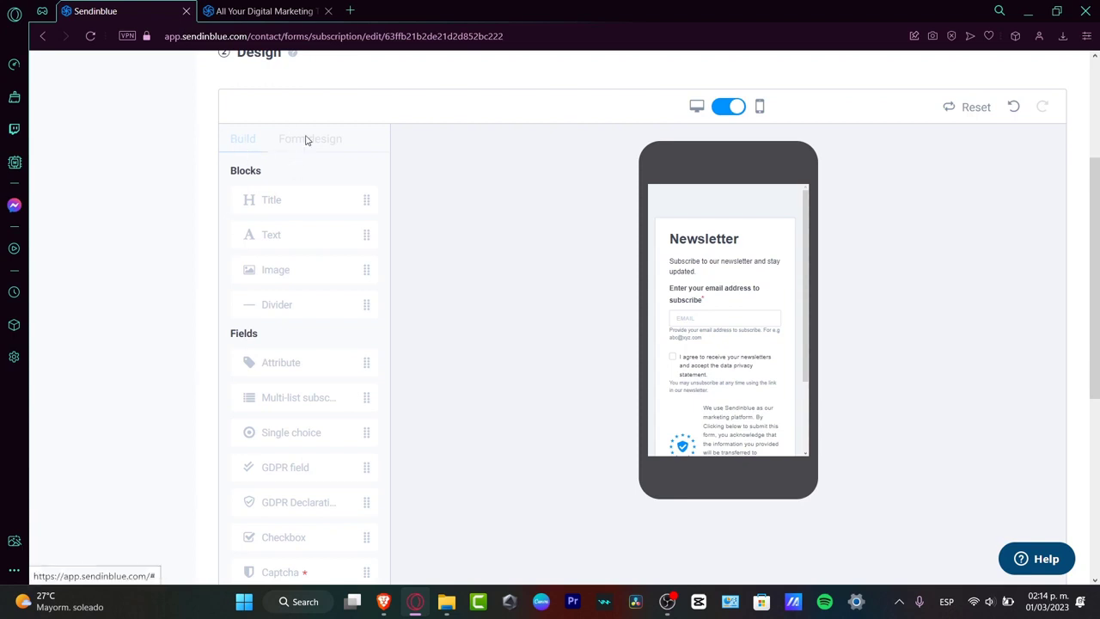
{"action": "left_click", "coordinate": [729, 110]}
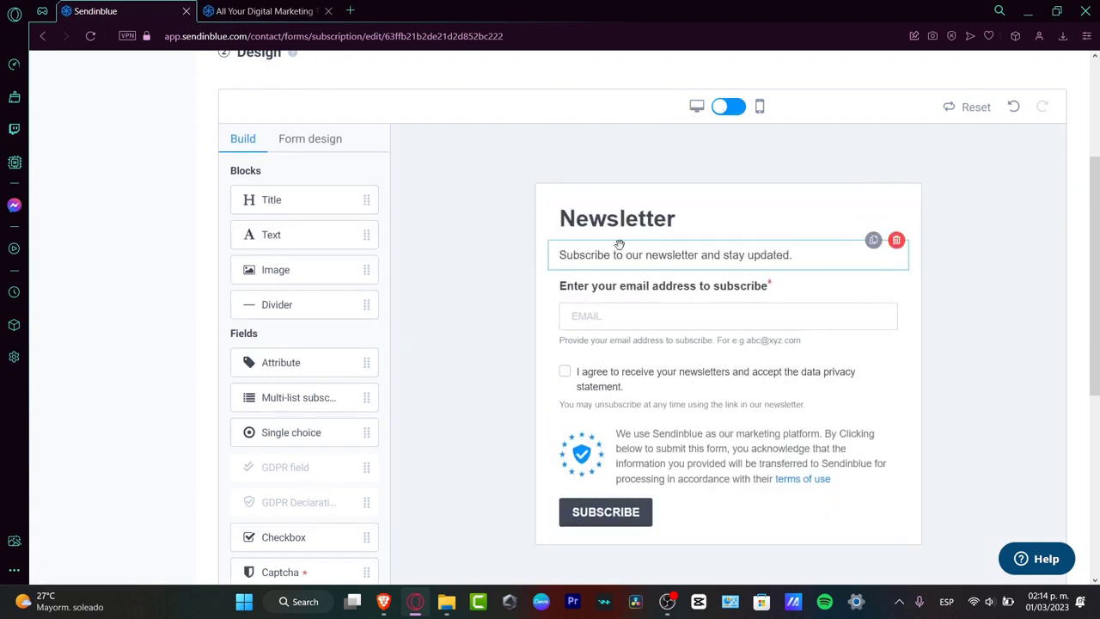
Step: Change the form's title text to "Welcome aboard"
{"action": "double_click", "coordinate": [646, 219]}
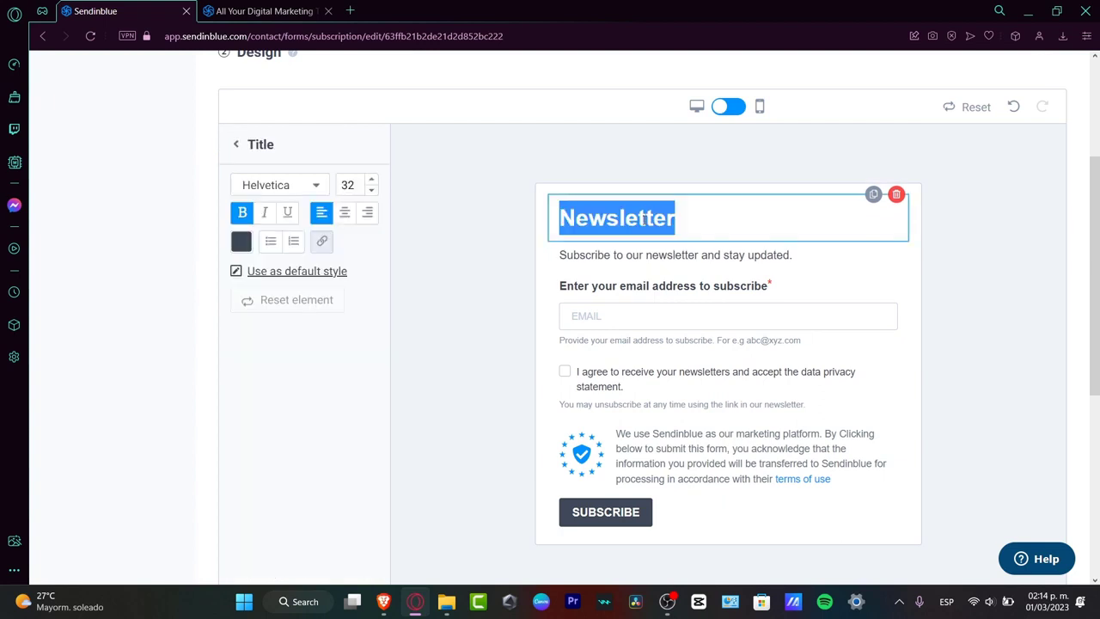
{"action": "type", "text": "Welcome to"}
{"action": "key", "text": "BackSpace"}
{"action": "key", "text": "BackSpace"}
{"action": "key", "text": "BackSpace"}
{"action": "type", "text": "abo"}
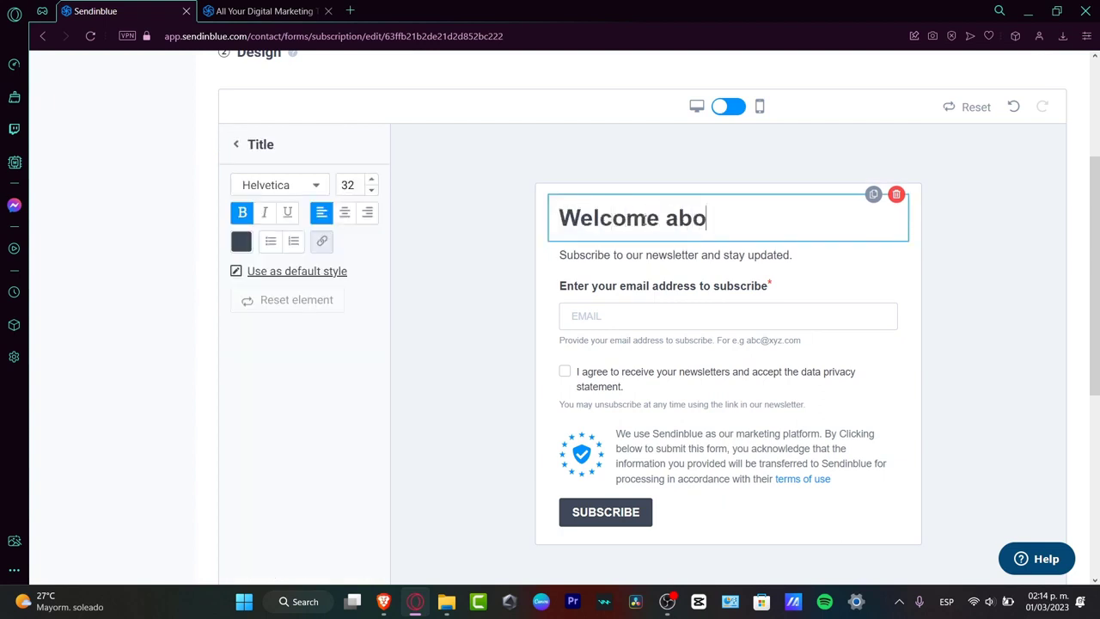
{"action": "type", "text": "ard"}
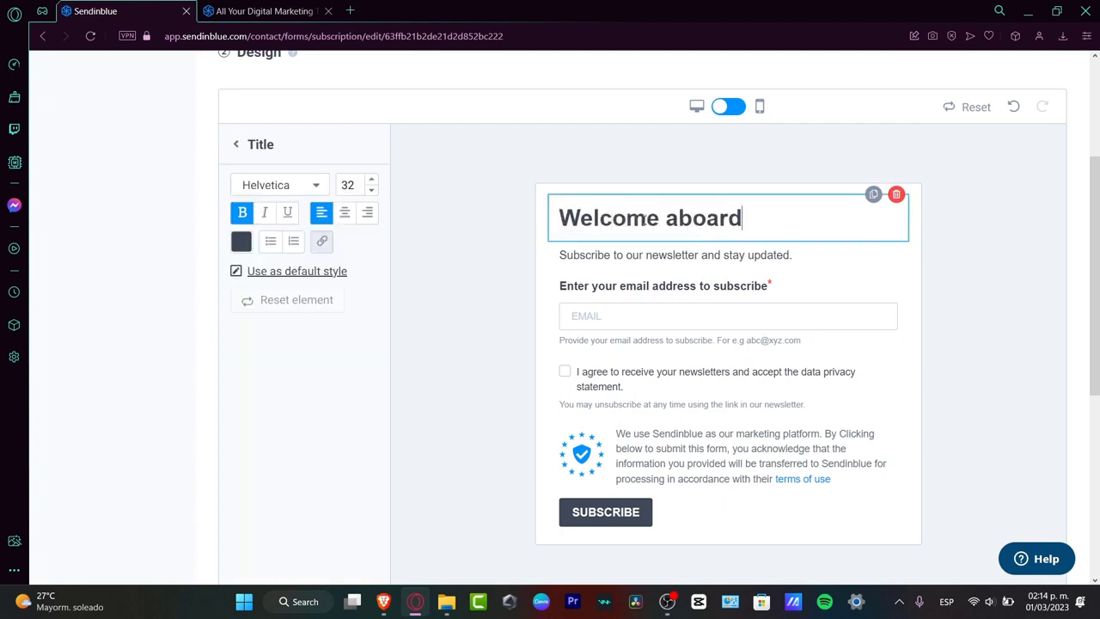
Step: Move the GDPR declaration block below the Subscribe button
{"action": "left_click", "coordinate": [736, 254]}
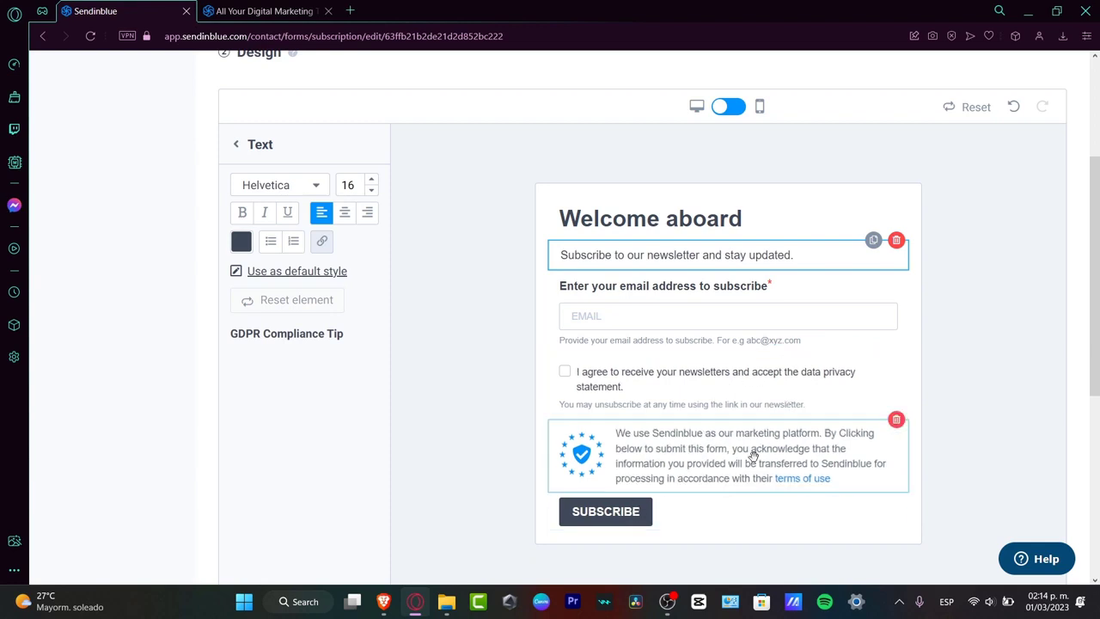
{"action": "mouse_move", "coordinate": [752, 468]}
{"action": "left_mouse_down"}
{"action": "mouse_move", "coordinate": [767, 466]}
{"action": "mouse_move", "coordinate": [736, 490]}
{"action": "mouse_move", "coordinate": [736, 454]}
{"action": "left_mouse_up"}
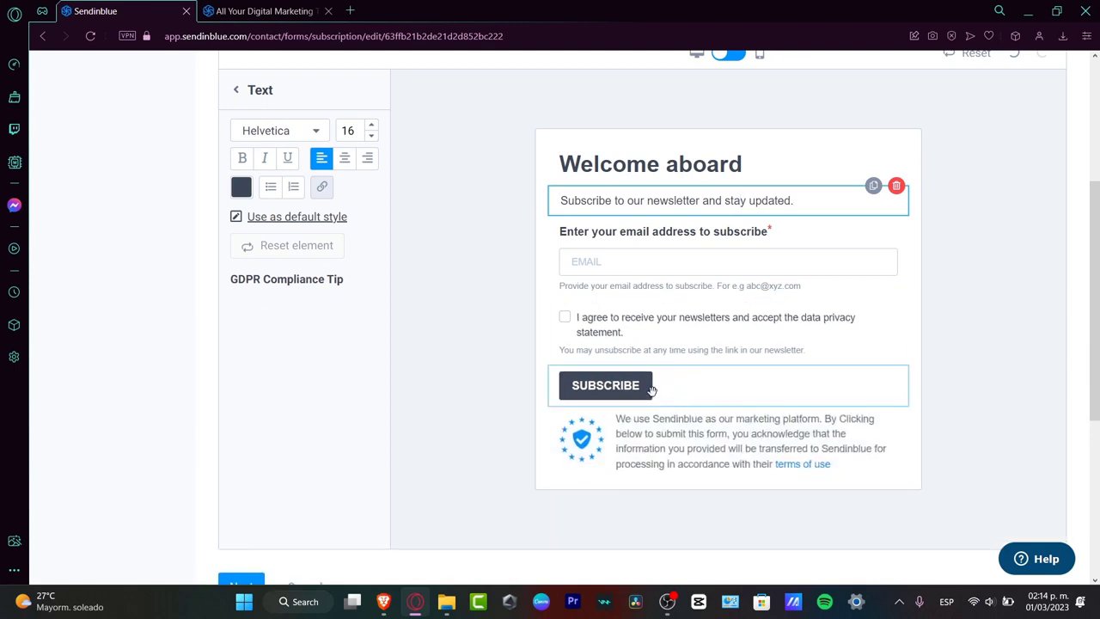
Step: Center the newsletter intro text, the Subscribe button and the "Welcome aboard" title on the form
{"action": "left_click", "coordinate": [344, 159]}
{"action": "left_click", "coordinate": [658, 387]}
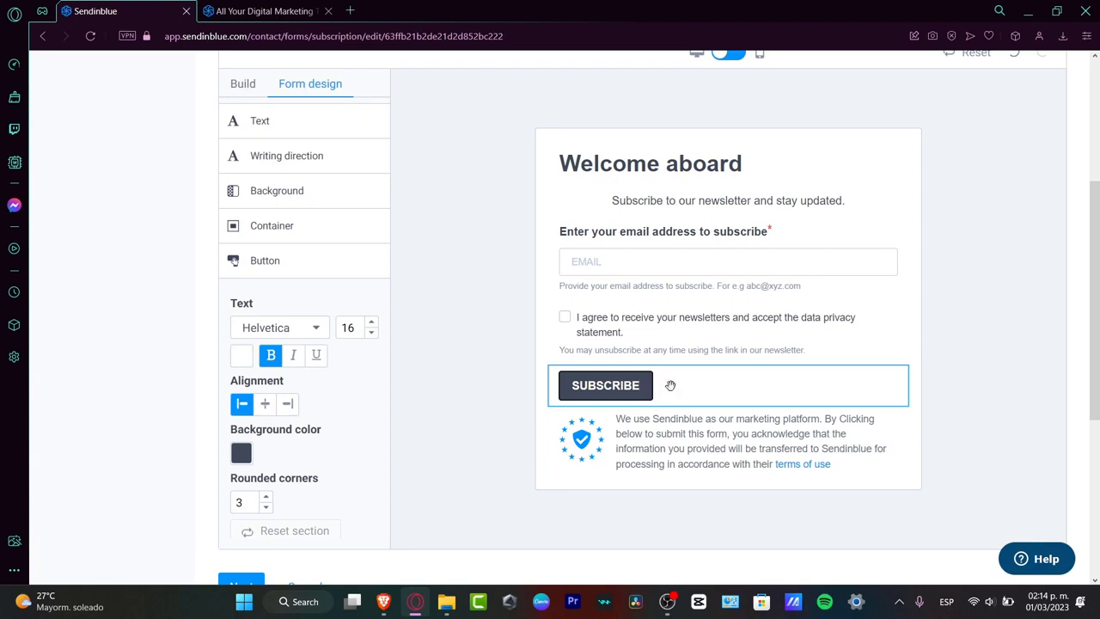
{"action": "left_click", "coordinate": [265, 403]}
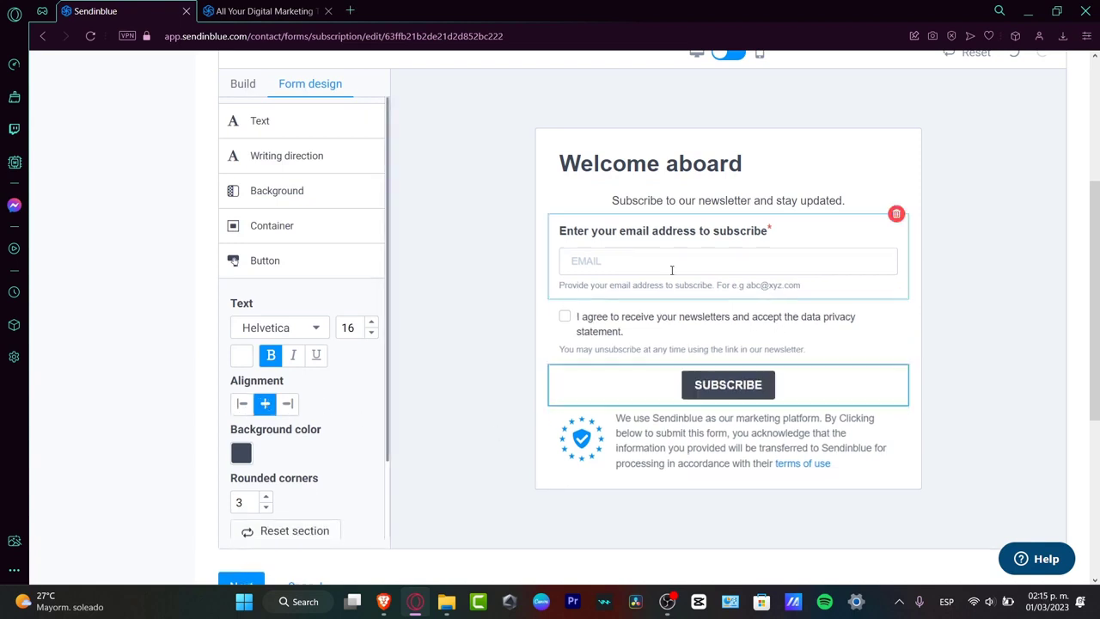
{"action": "left_click", "coordinate": [748, 167]}
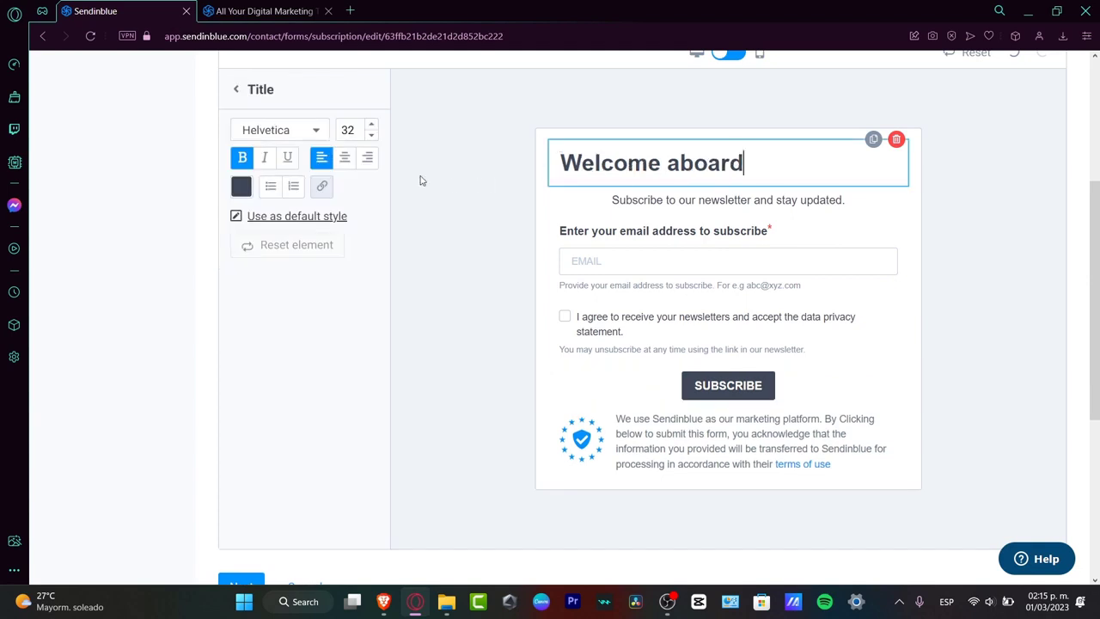
{"action": "left_click", "coordinate": [344, 158]}
Step: Set the form container's background color to a light cyan
{"action": "left_click", "coordinate": [543, 314]}
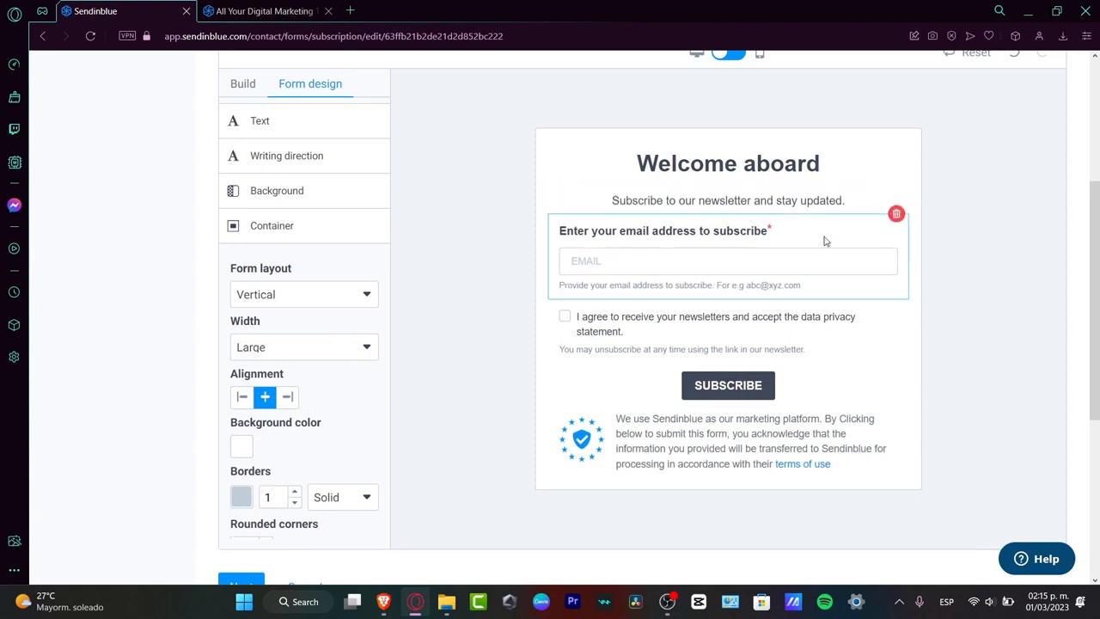
{"action": "left_click", "coordinate": [247, 445]}
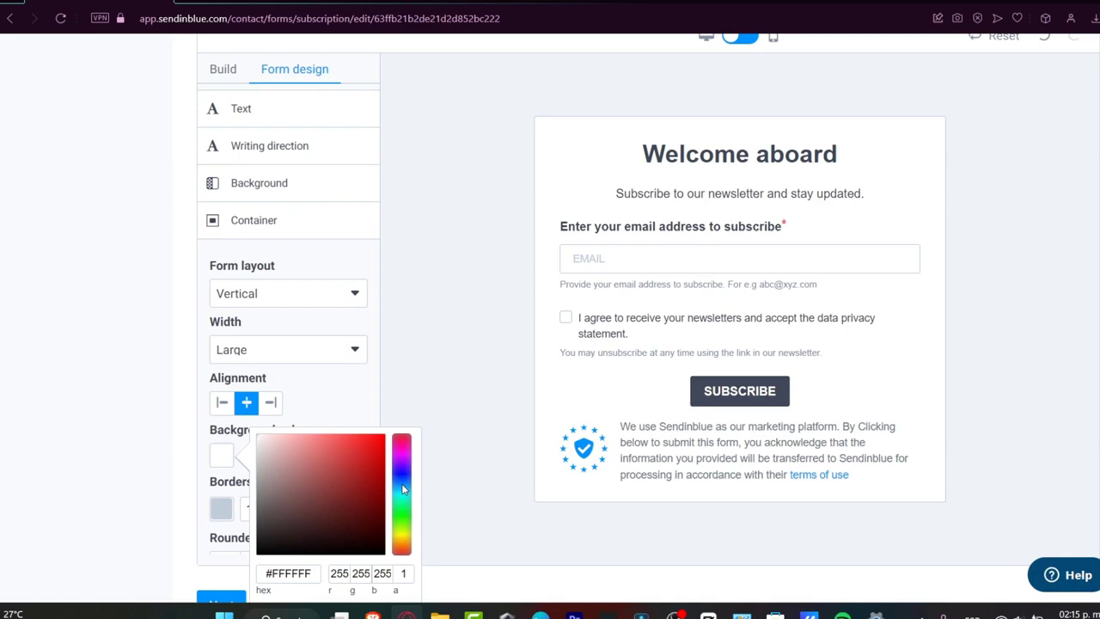
{"action": "left_click", "coordinate": [410, 481]}
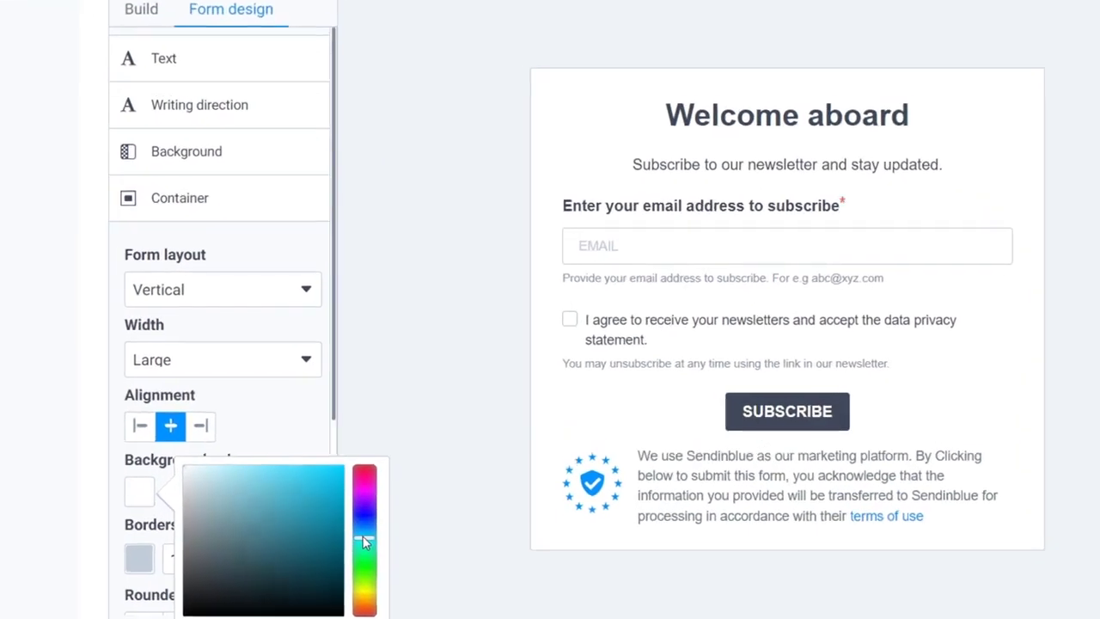
{"action": "left_click_drag", "start_coordinate": [315, 517], "coordinate": [280, 459]}
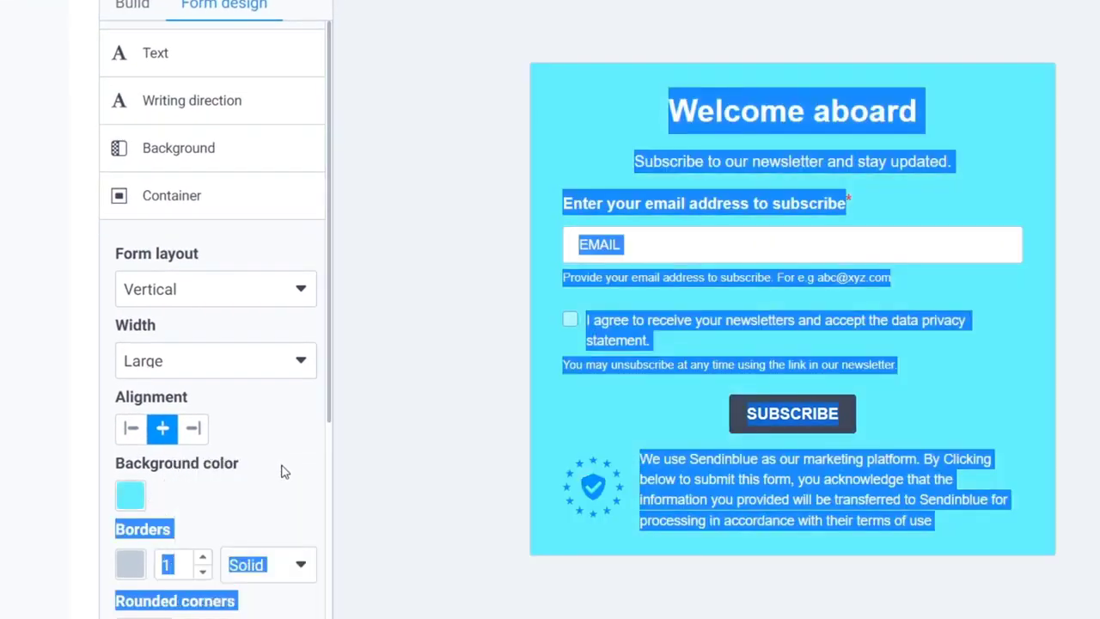
{"action": "left_click", "coordinate": [451, 334]}
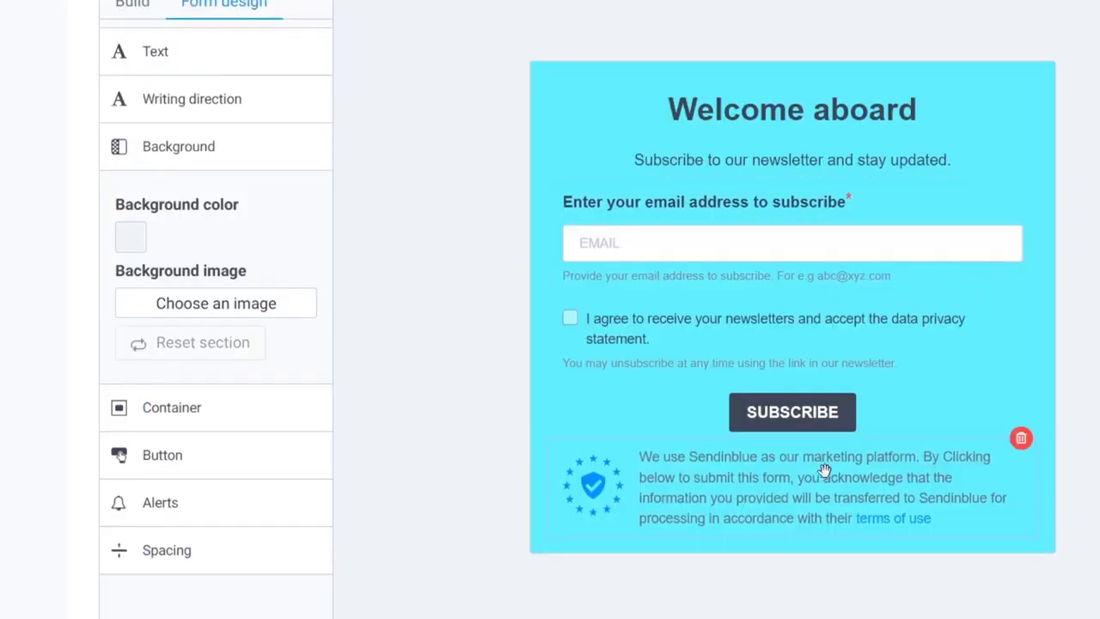
Step: Submit the form design without adding a captcha and go to the list selection for saving subscribers
{"action": "scroll", "coordinate": [822, 430], "scroll_direction": "down", "scroll_amount": 3}
{"action": "left_click", "coordinate": [103, 411]}
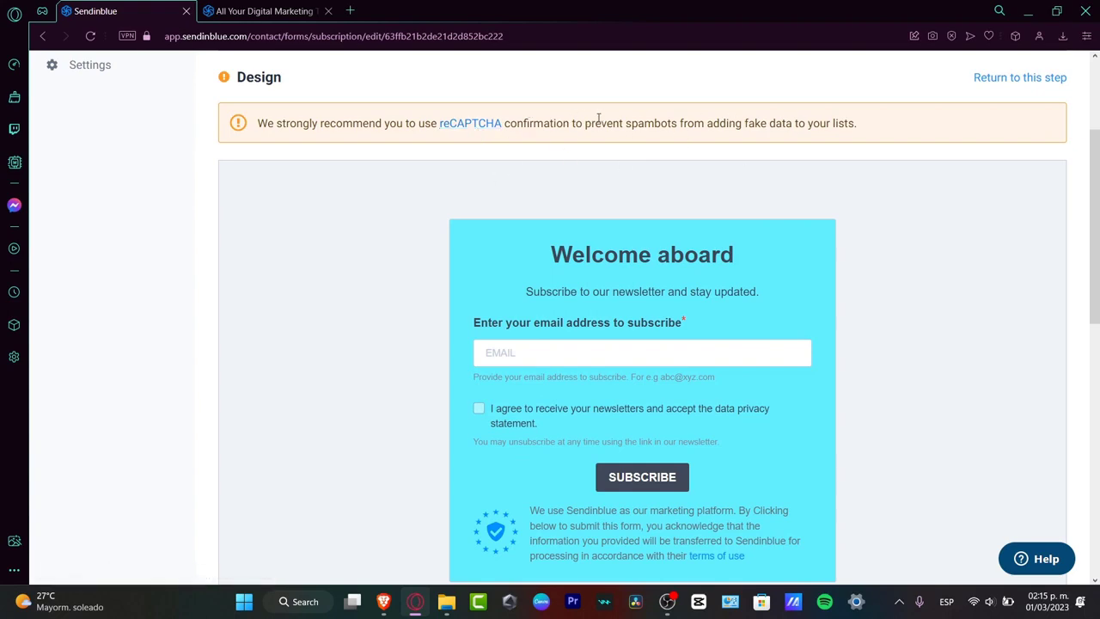
{"action": "scroll", "coordinate": [690, 211], "scroll_direction": "down", "scroll_amount": 3}
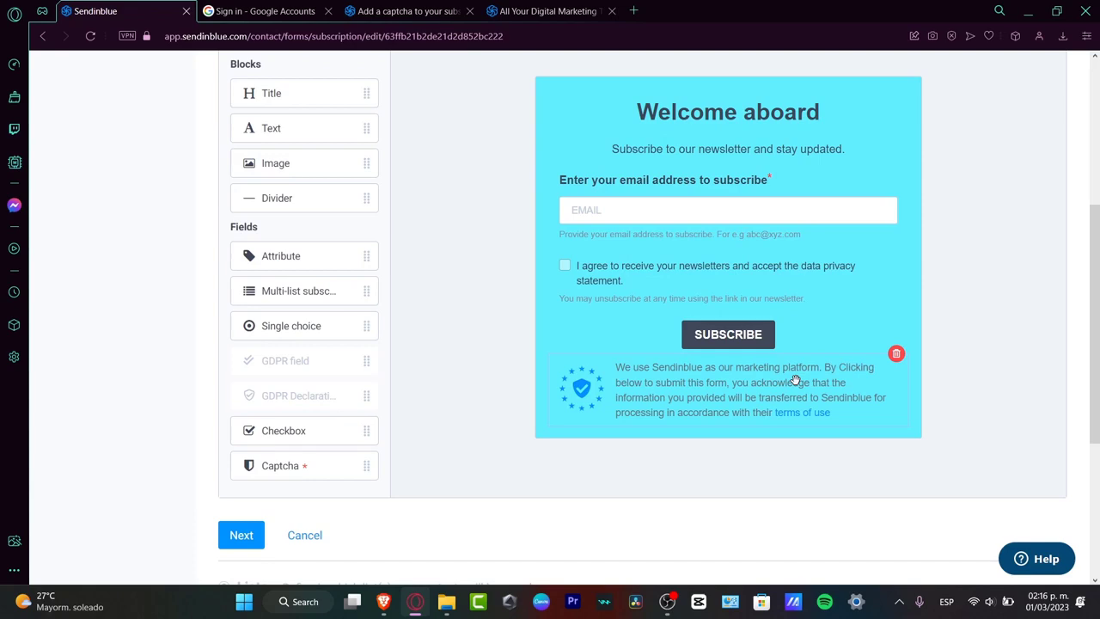
{"action": "scroll", "coordinate": [277, 363], "scroll_direction": "down", "scroll_amount": 3}
{"action": "left_click", "coordinate": [249, 321]}
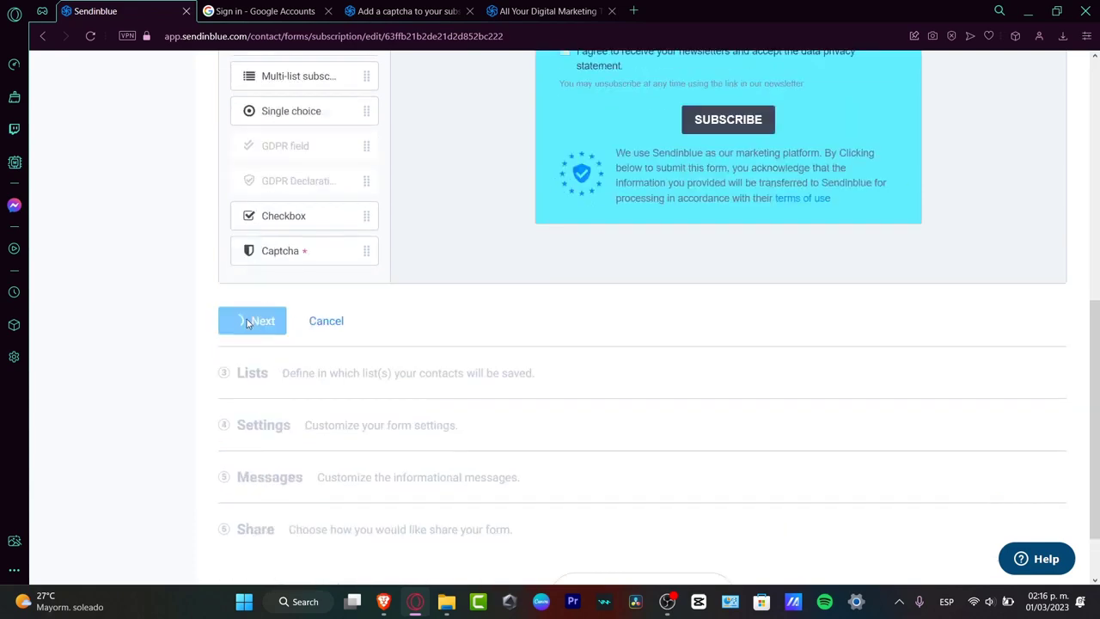
{"action": "scroll", "coordinate": [700, 387], "scroll_direction": "down", "scroll_amount": 3}
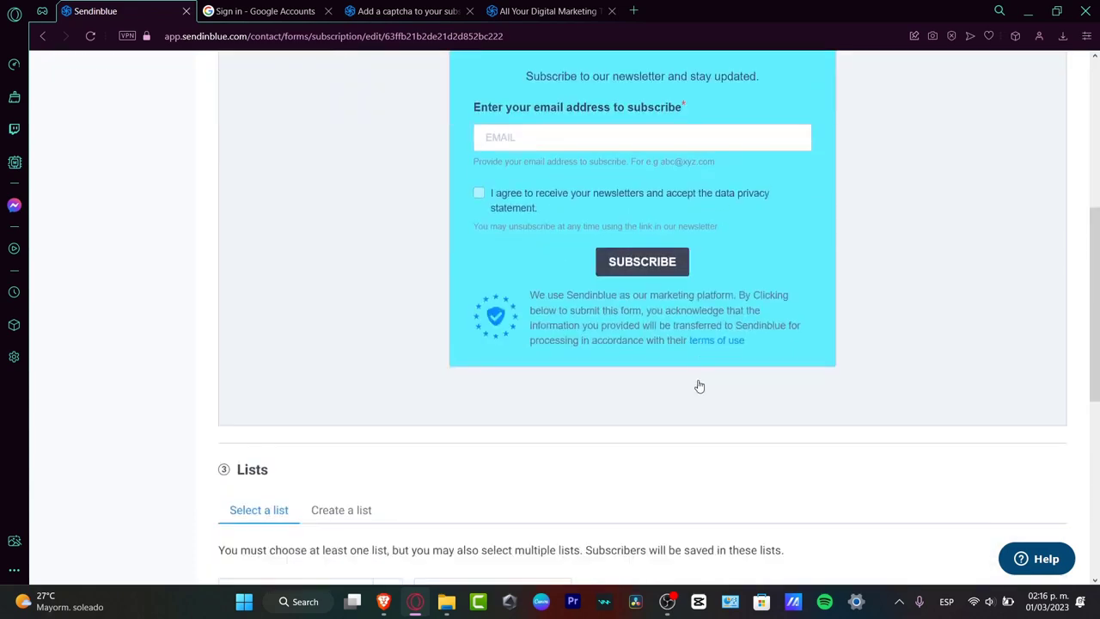
{"action": "scroll", "coordinate": [521, 456], "scroll_direction": "down", "scroll_amount": 3}
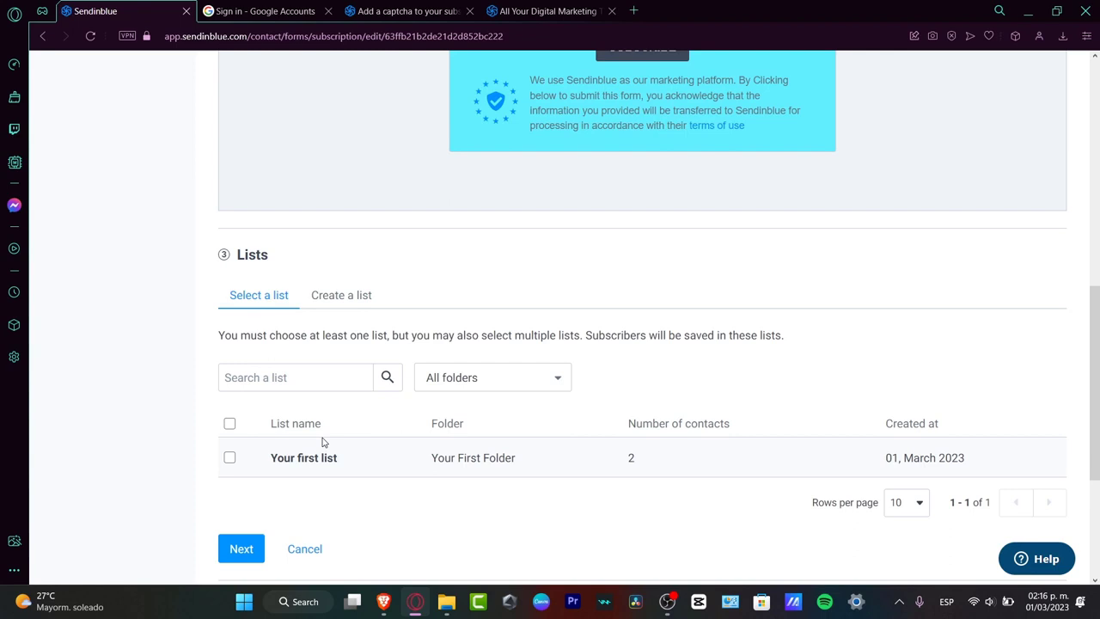
Step: Create a list named "Starters" in Your First Folder and use it for saving the form's subscribers
{"action": "left_click", "coordinate": [341, 296]}
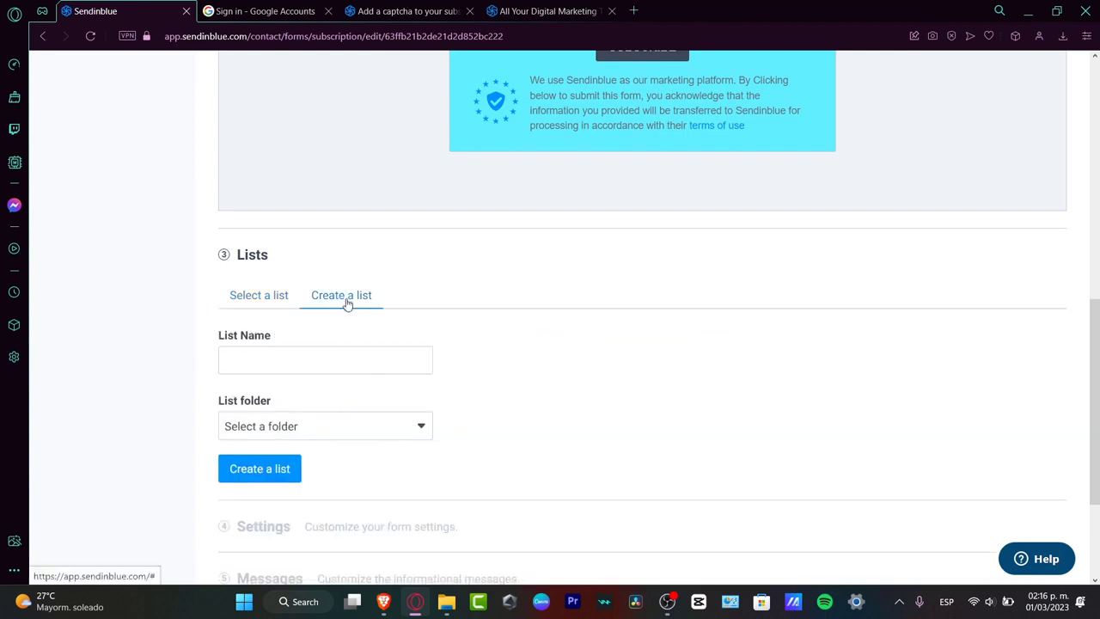
{"action": "left_click", "coordinate": [351, 352]}
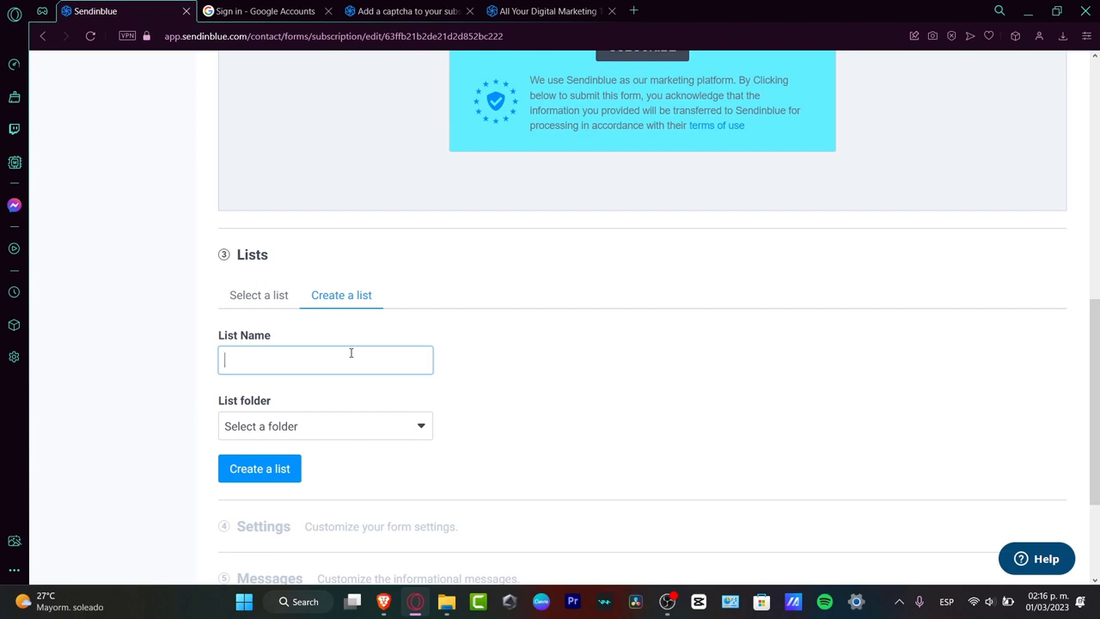
{"action": "type", "text": "Starters"}
{"action": "left_click", "coordinate": [335, 426]}
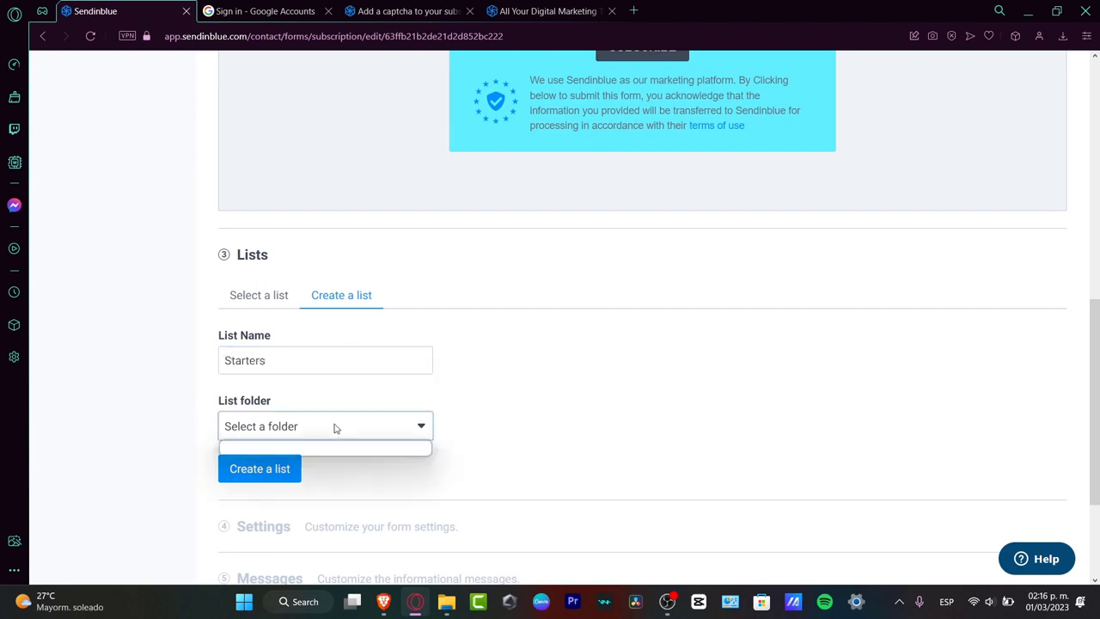
{"action": "left_click", "coordinate": [353, 446]}
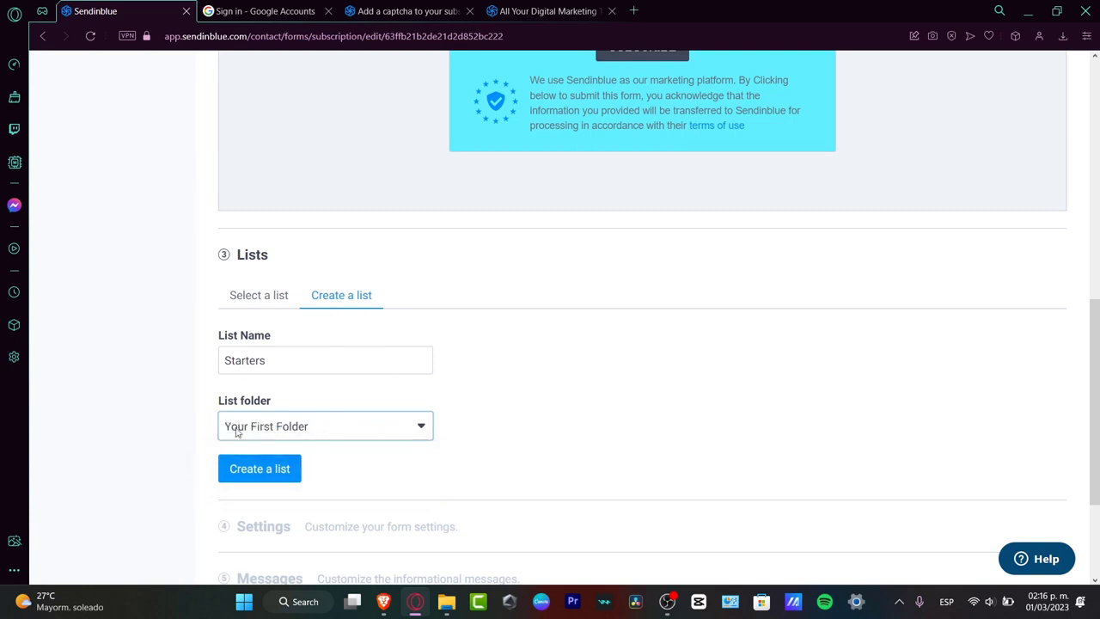
{"action": "left_click", "coordinate": [277, 474]}
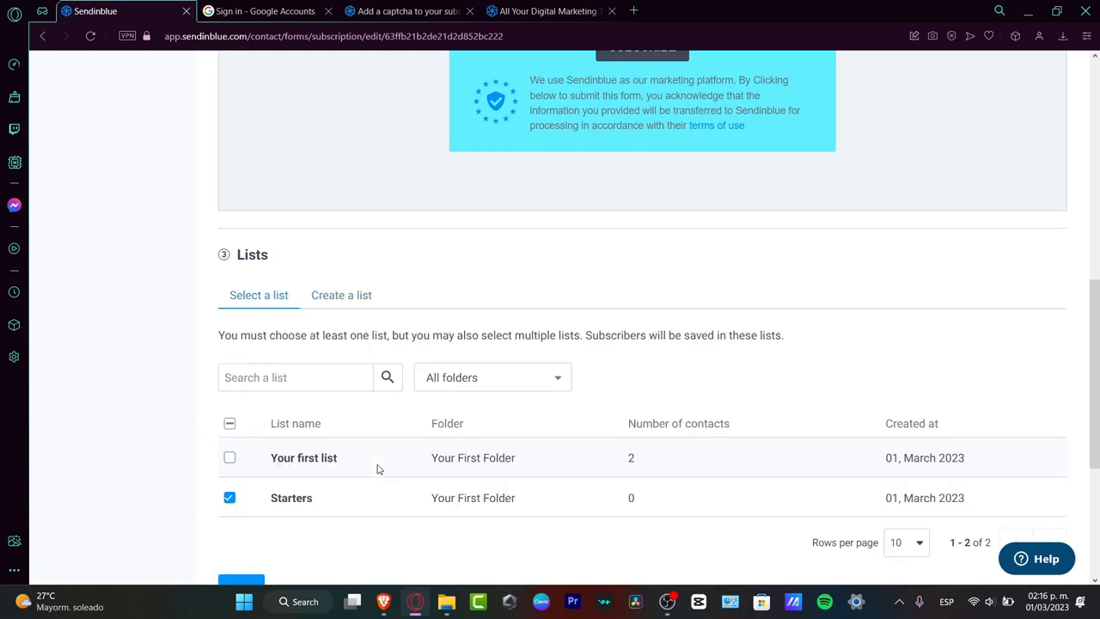
{"action": "scroll", "coordinate": [730, 314], "scroll_direction": "down", "scroll_amount": 3}
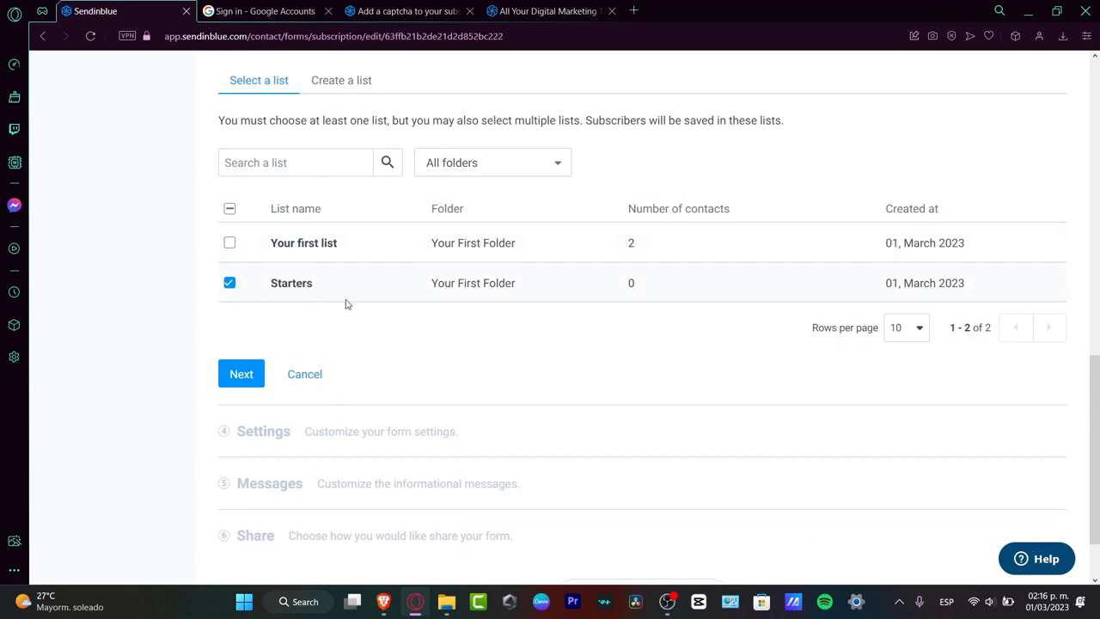
{"action": "left_click", "coordinate": [253, 373]}
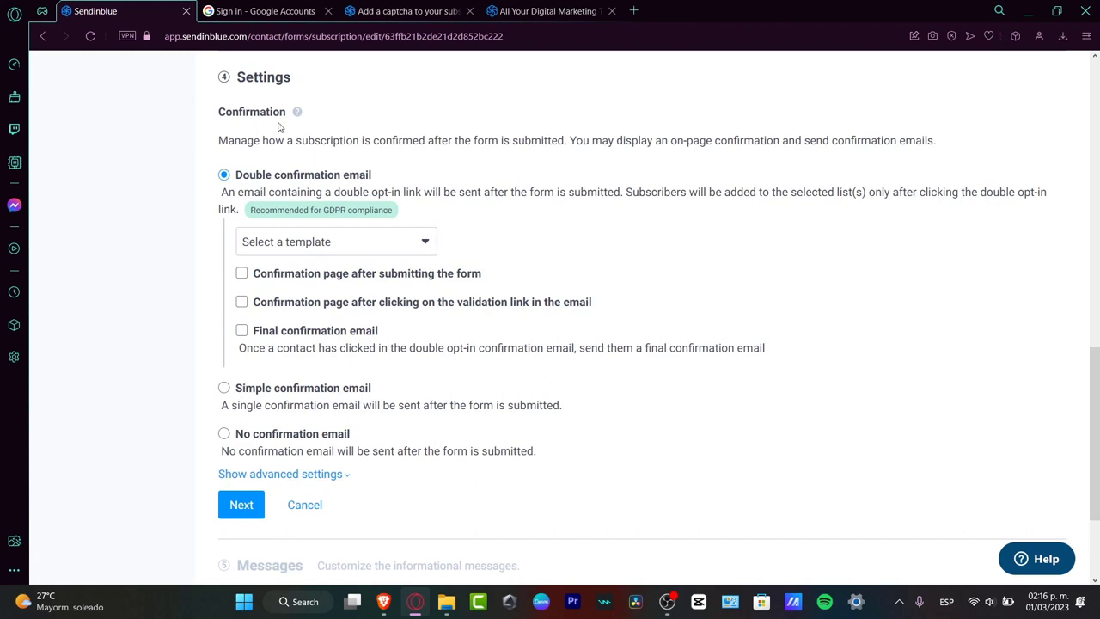
Step: Use Default Template Double opt-in confirmation, enable the post-submission confirmation page, and enable the final confirmation email with Default Template Simple confirmation
{"action": "left_click", "coordinate": [411, 244]}
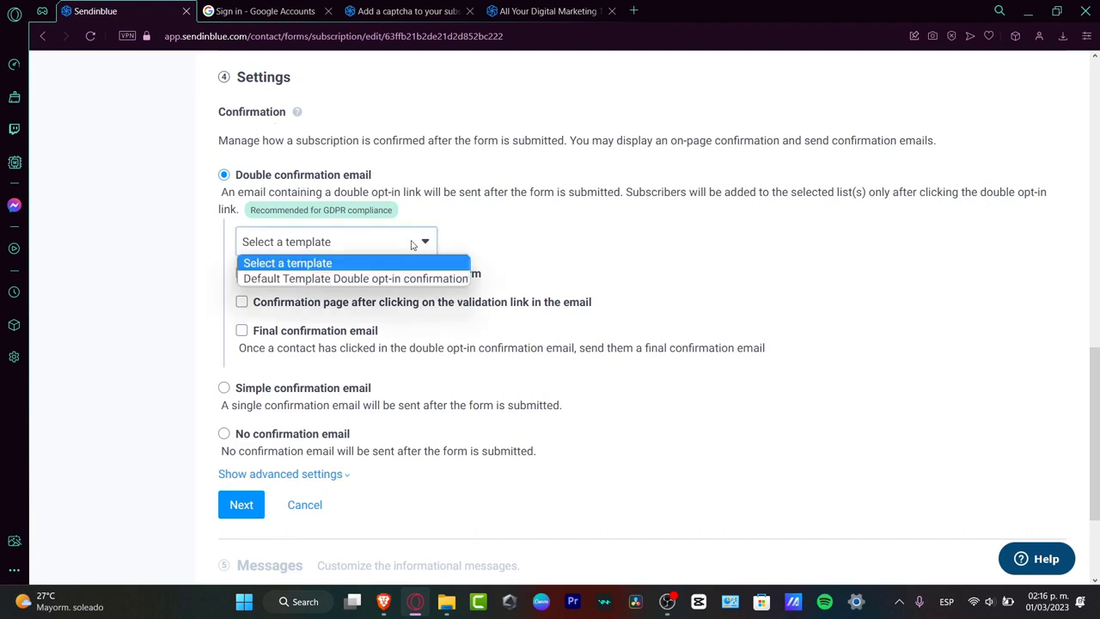
{"action": "left_click", "coordinate": [372, 278]}
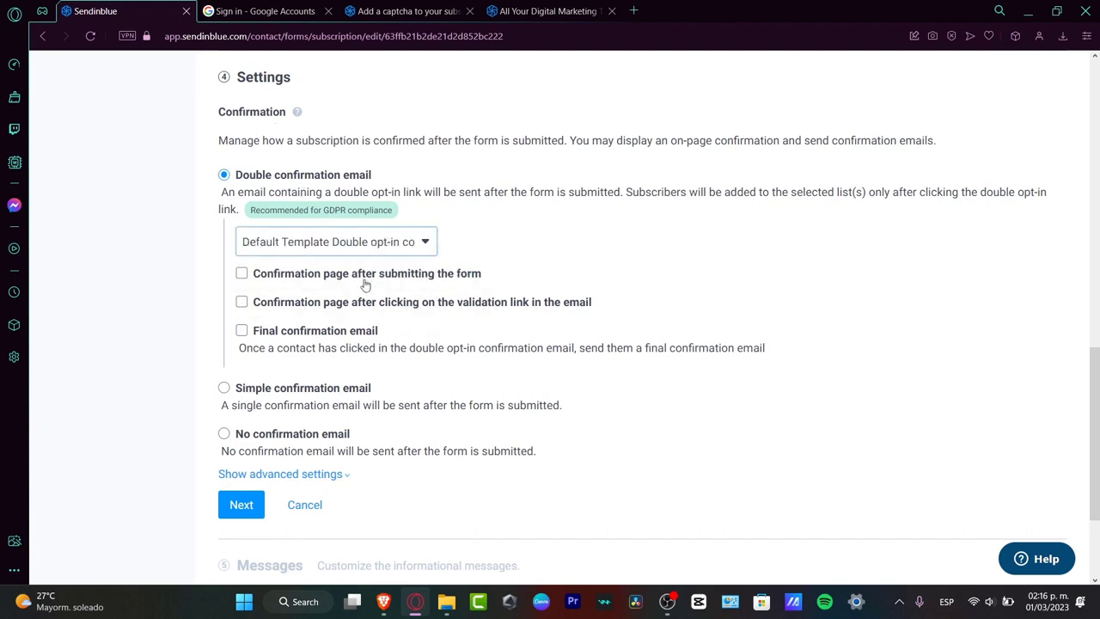
{"action": "left_click", "coordinate": [364, 278]}
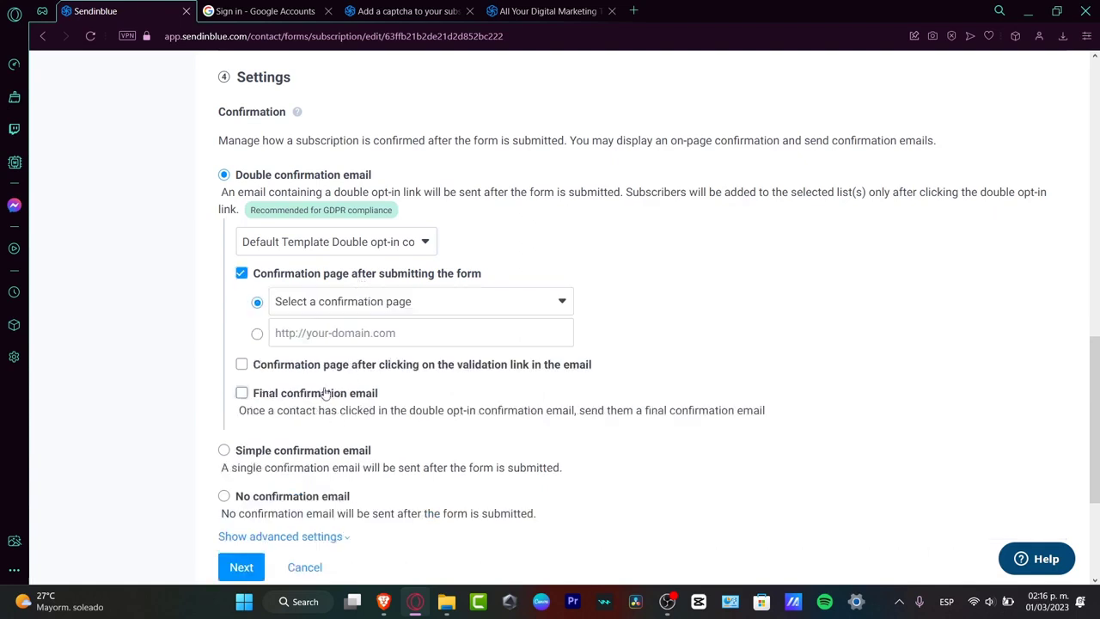
{"action": "left_click", "coordinate": [267, 394]}
{"action": "scroll", "coordinate": [471, 395], "scroll_direction": "down", "scroll_amount": 2}
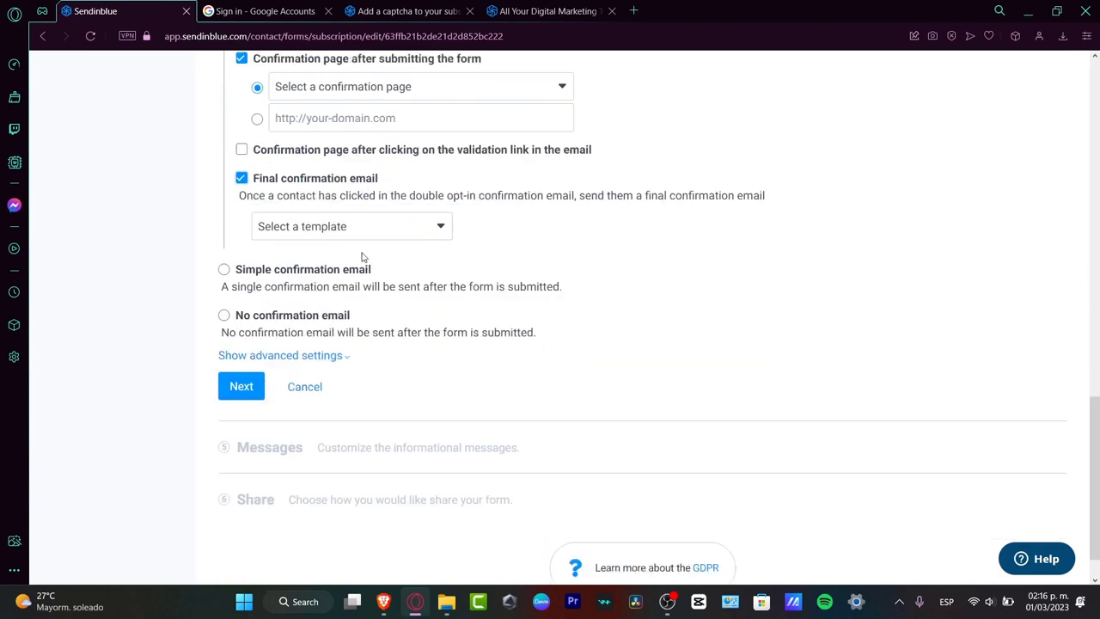
{"action": "left_click", "coordinate": [359, 230]}
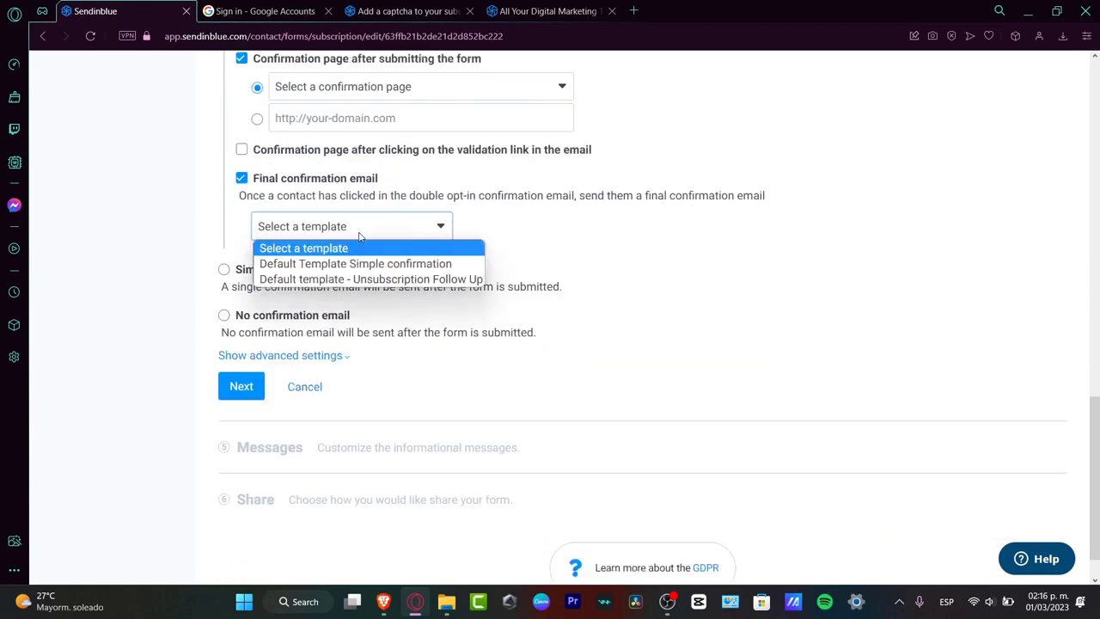
{"action": "left_click", "coordinate": [407, 265]}
{"action": "left_click", "coordinate": [244, 388]}
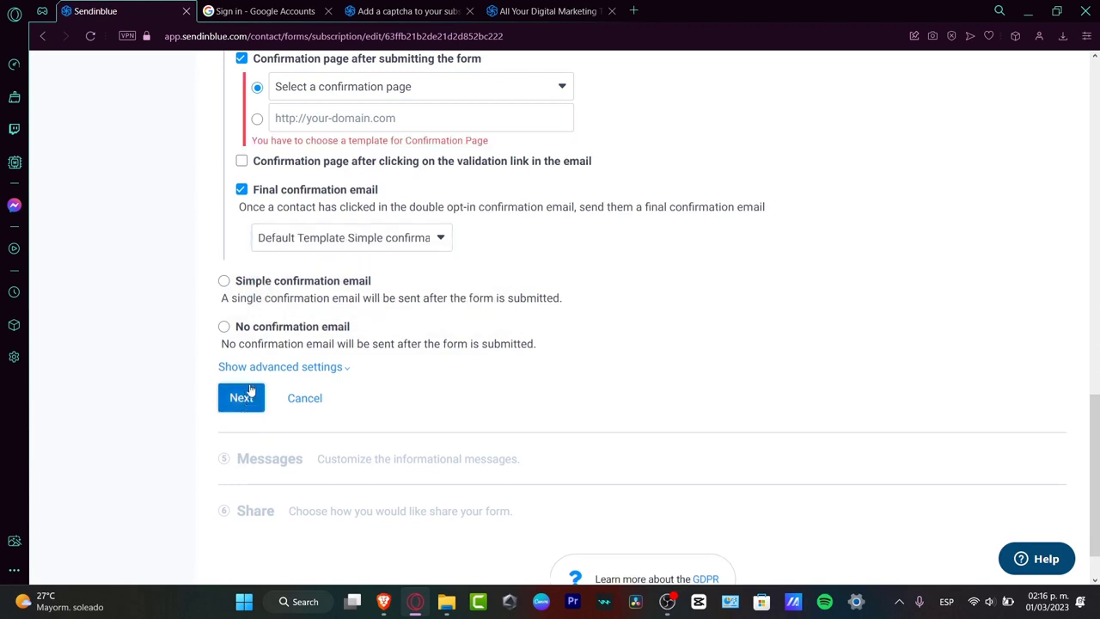
Step: Choose Default Email Confirmation Page as the page shown after submitting the form and submit the confirmation settings
{"action": "left_click", "coordinate": [344, 117]}
{"action": "left_click", "coordinate": [370, 89]}
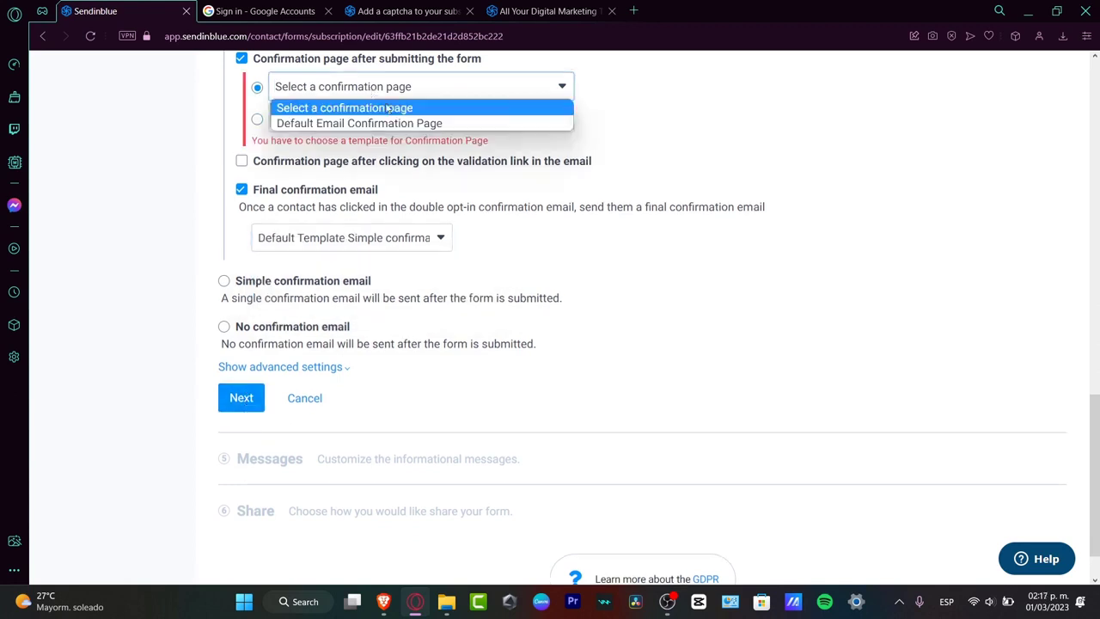
{"action": "left_click", "coordinate": [387, 120]}
{"action": "left_click", "coordinate": [254, 402]}
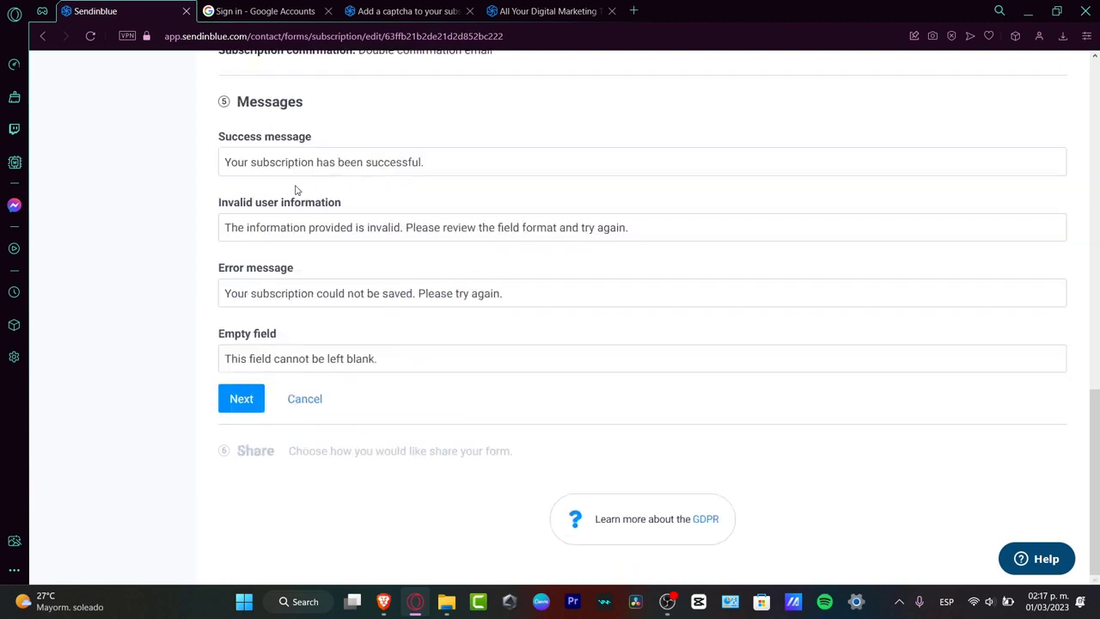
{"action": "left_click_drag", "start_coordinate": [244, 163], "coordinate": [461, 160]}
{"action": "left_click", "coordinate": [468, 162]}
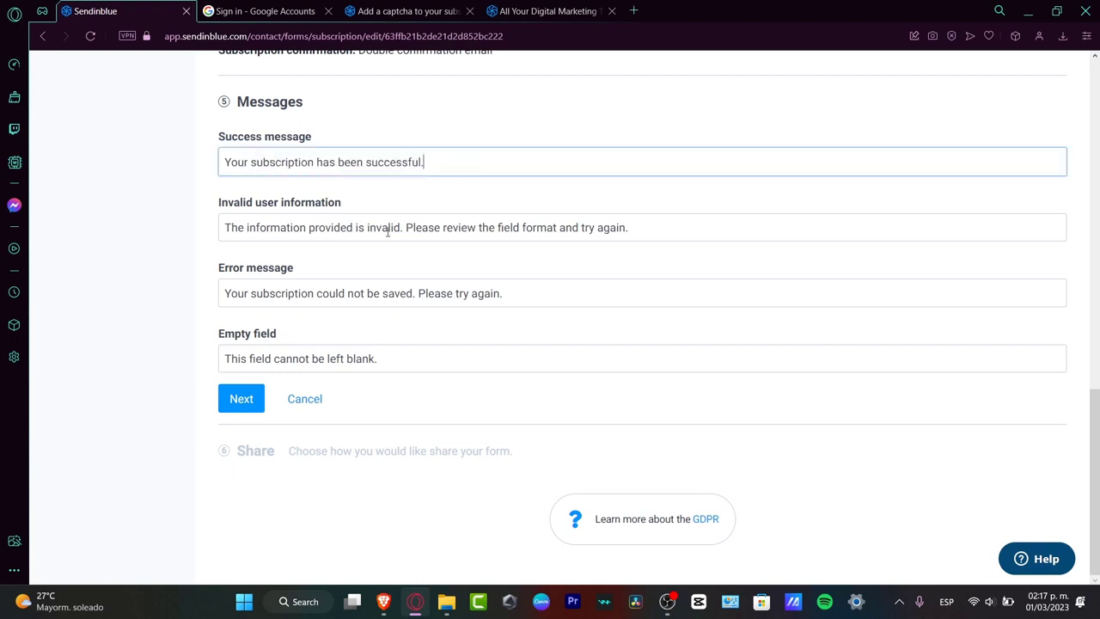
{"action": "left_click_drag", "start_coordinate": [238, 227], "coordinate": [615, 228]}
{"action": "left_click_drag", "start_coordinate": [248, 295], "coordinate": [535, 290]}
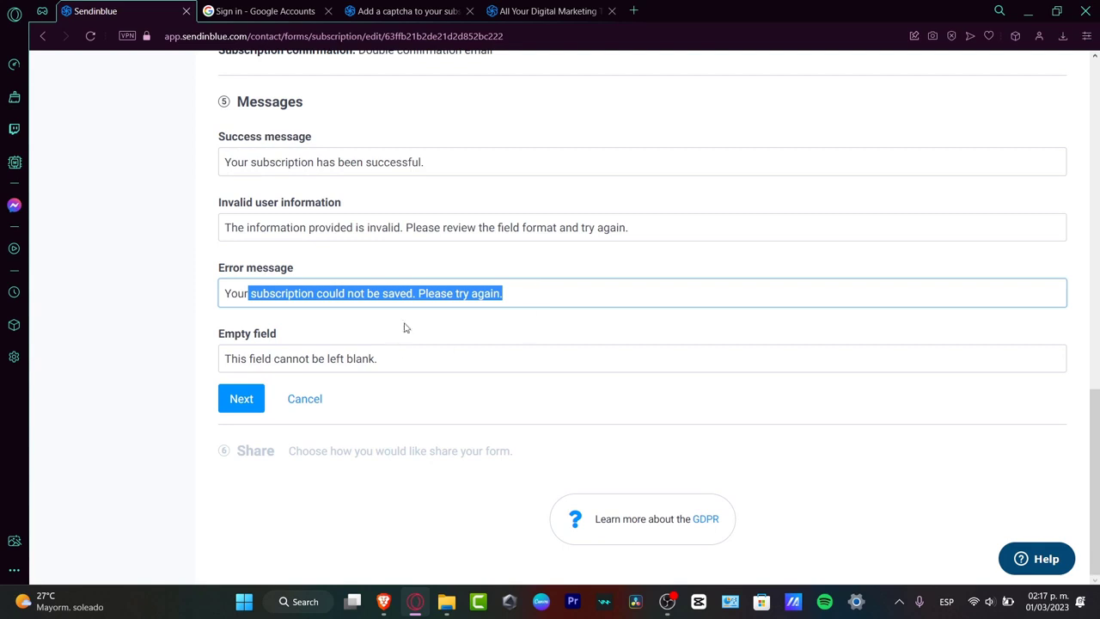
Step: Replace the form's success message with "Welcome aboard, you are now in our team." and continue to the sharing options
{"action": "left_click_drag", "start_coordinate": [449, 152], "coordinate": [221, 157]}
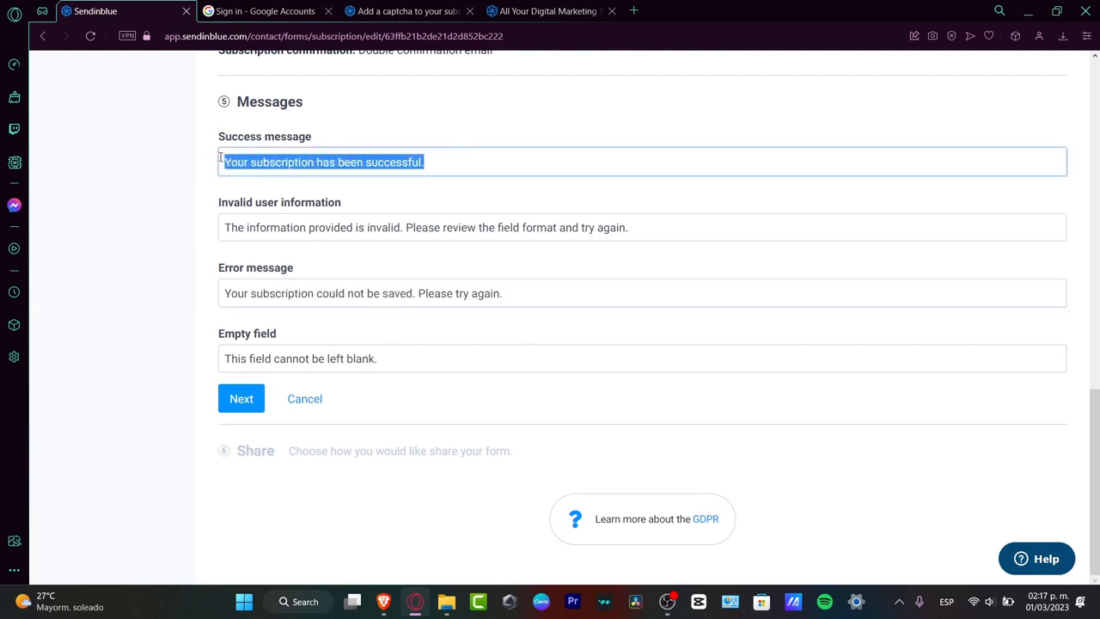
{"action": "type", "text": "Welcom"}
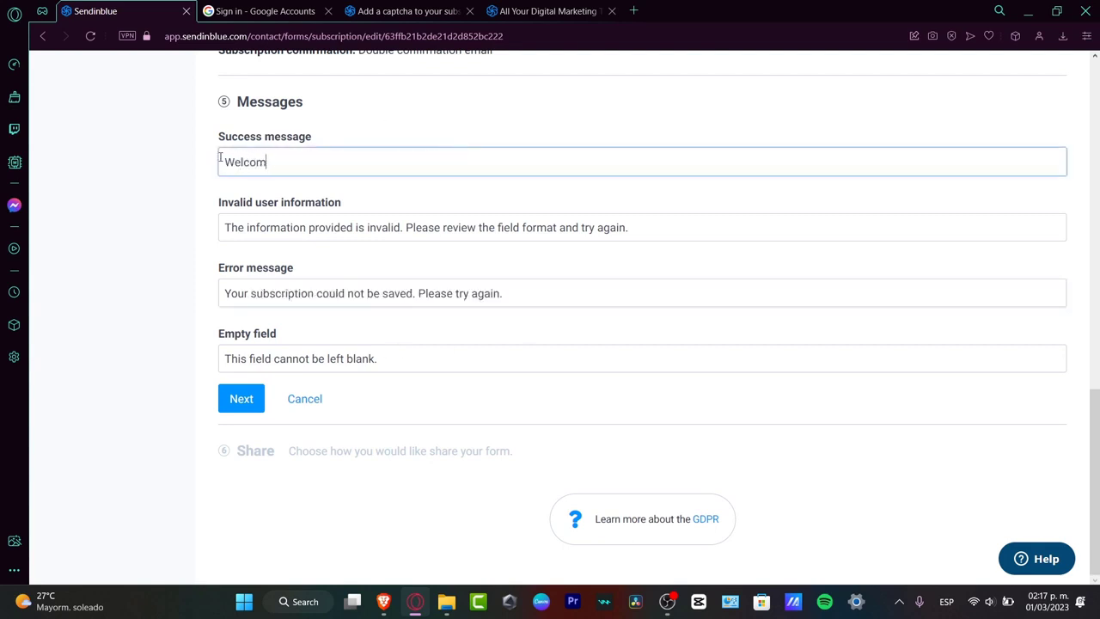
{"action": "type", "text": "e aboard, you are now in o"}
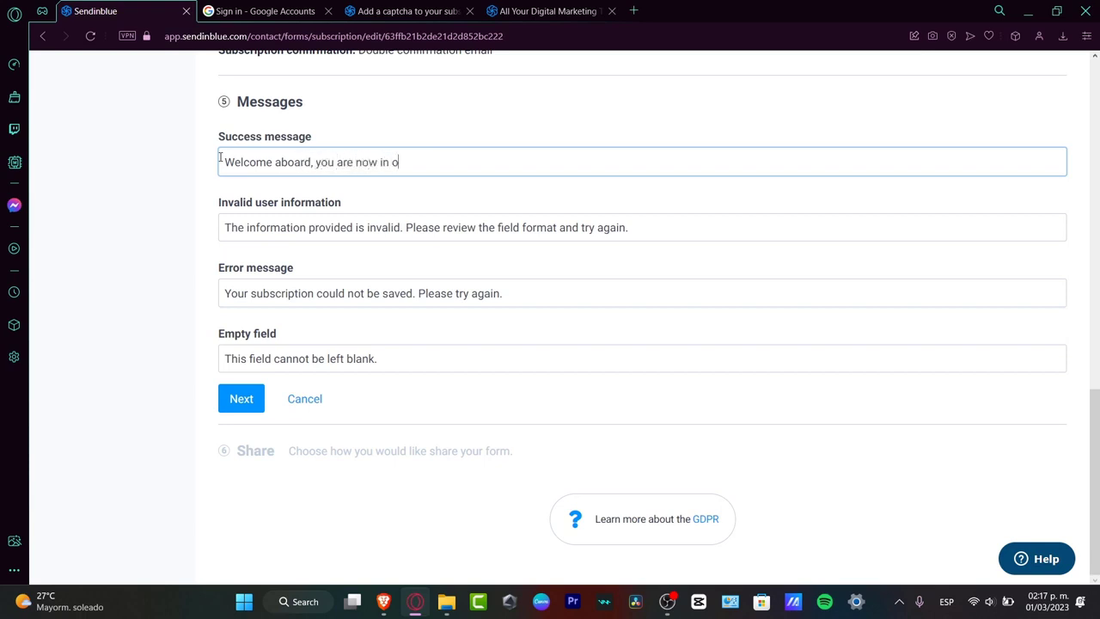
{"action": "type", "text": "ur team."}
{"action": "left_click", "coordinate": [241, 410]}
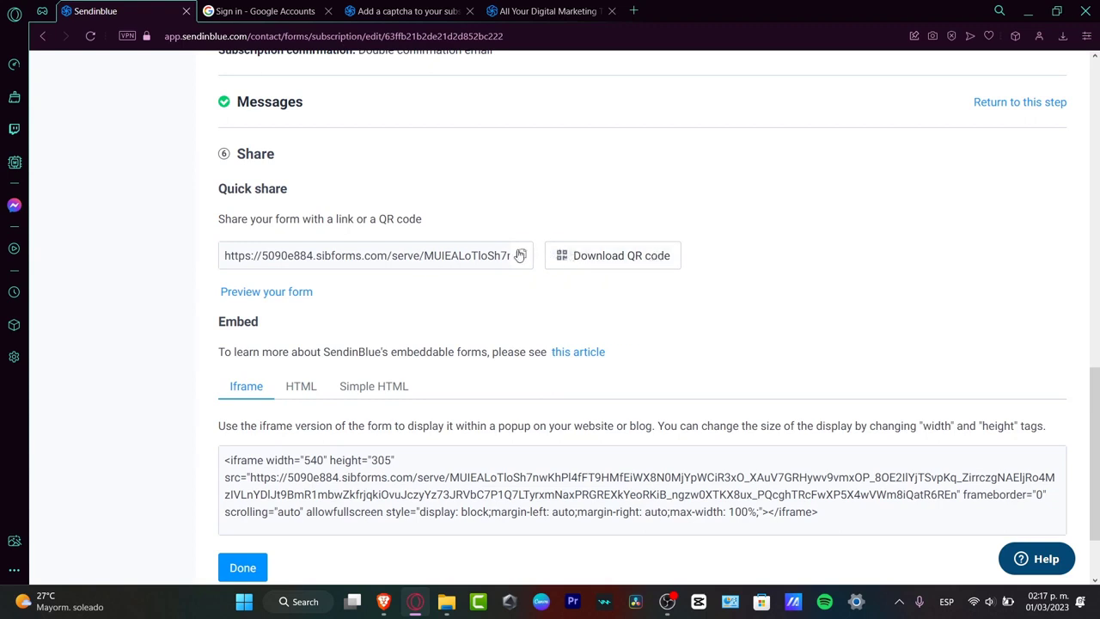
{"action": "scroll", "coordinate": [576, 340], "scroll_direction": "down", "scroll_amount": 2}
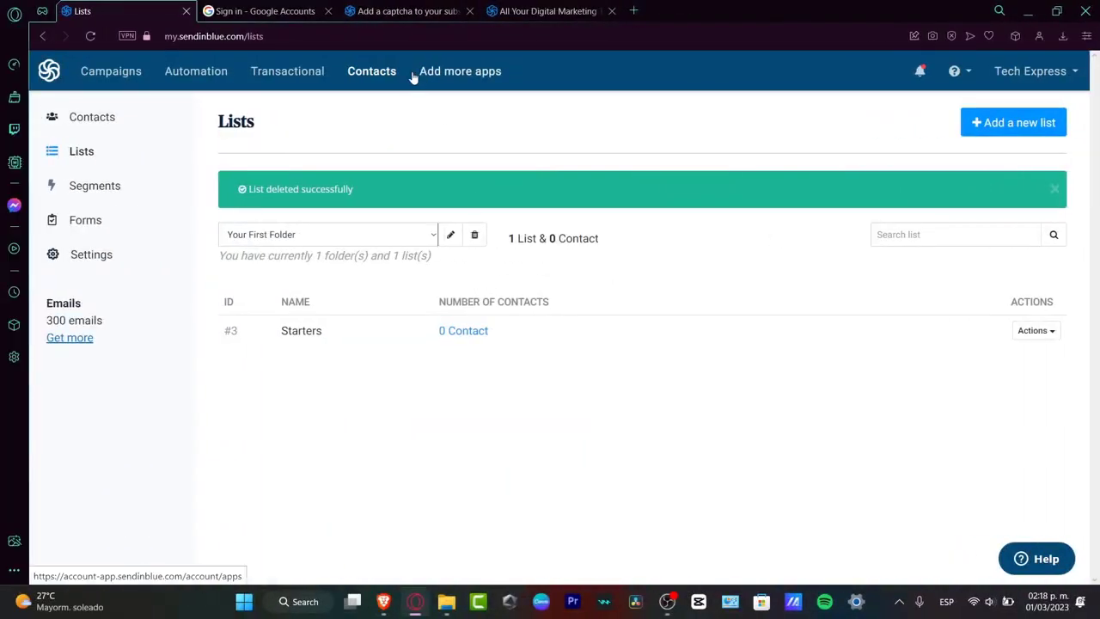
Step: Check the subscription forms overview and create a regular email campaign named "Welcome"
{"action": "left_click", "coordinate": [203, 223]}
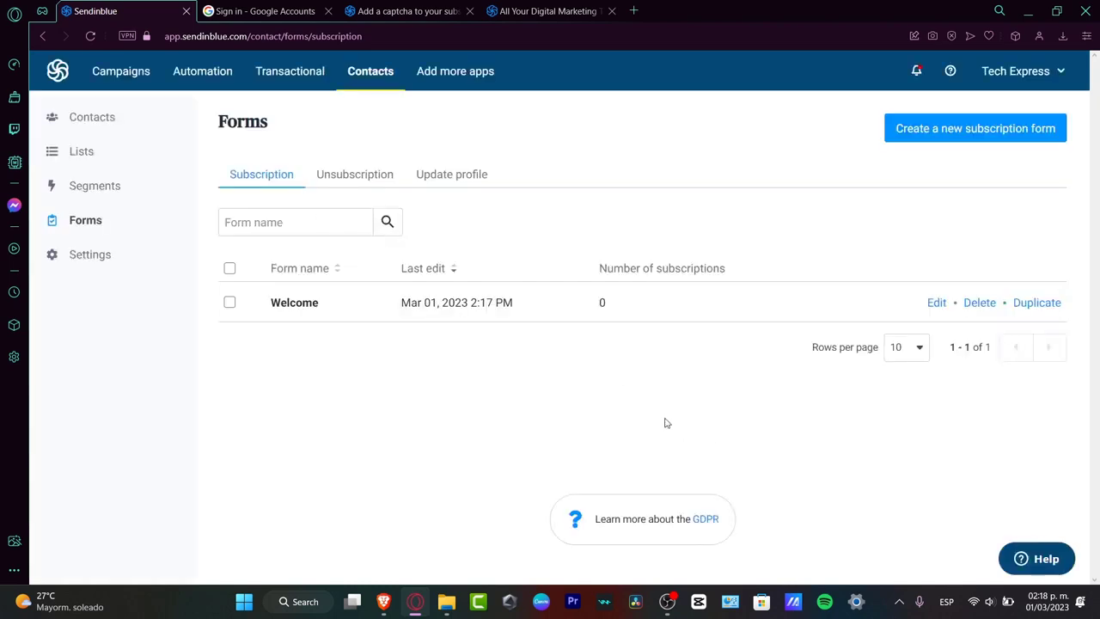
{"action": "left_click", "coordinate": [146, 75]}
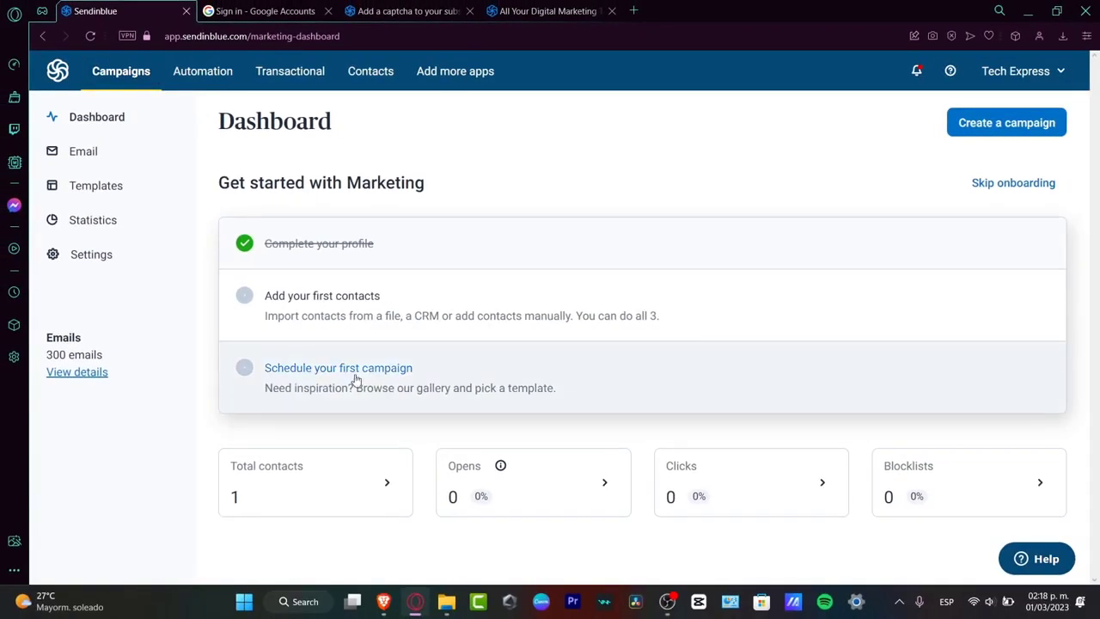
{"action": "left_click", "coordinate": [1054, 128]}
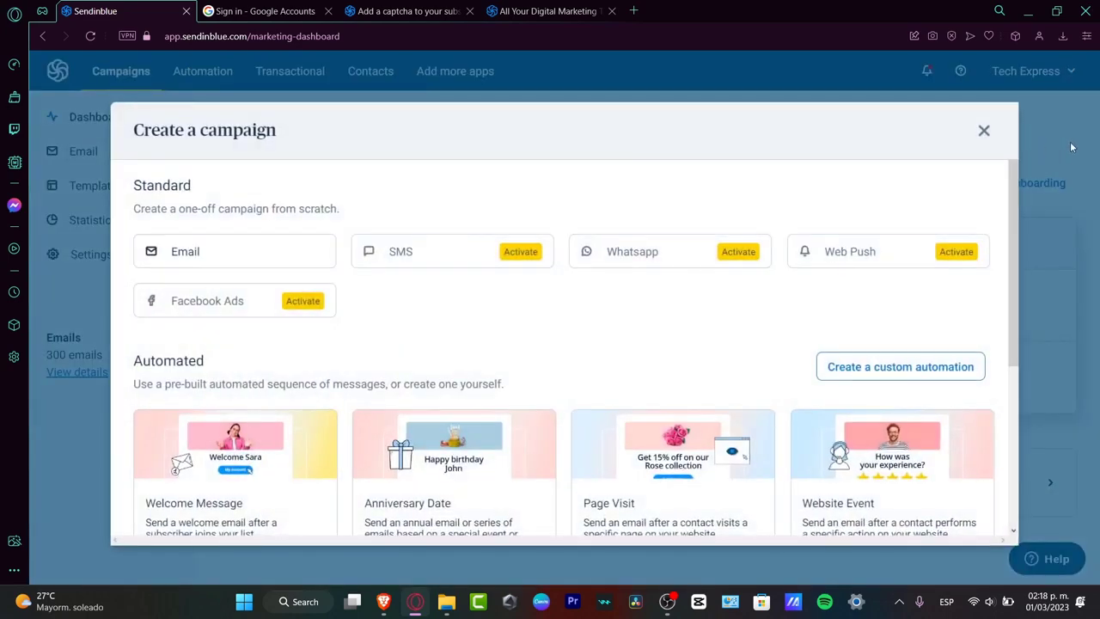
{"action": "left_click", "coordinate": [259, 256]}
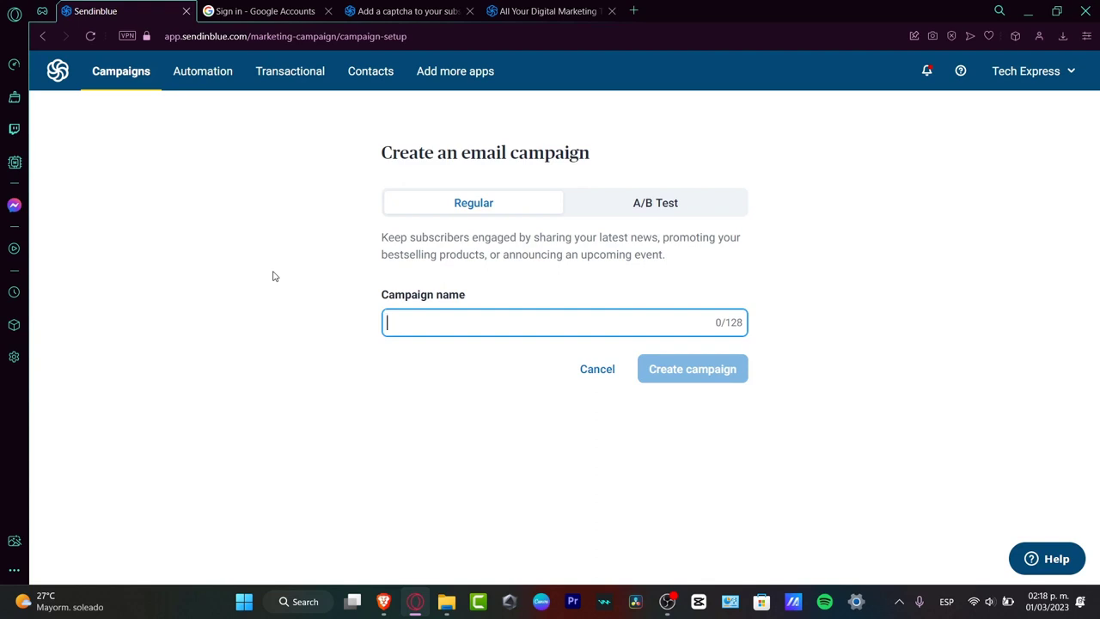
{"action": "type", "text": "Welcome"}
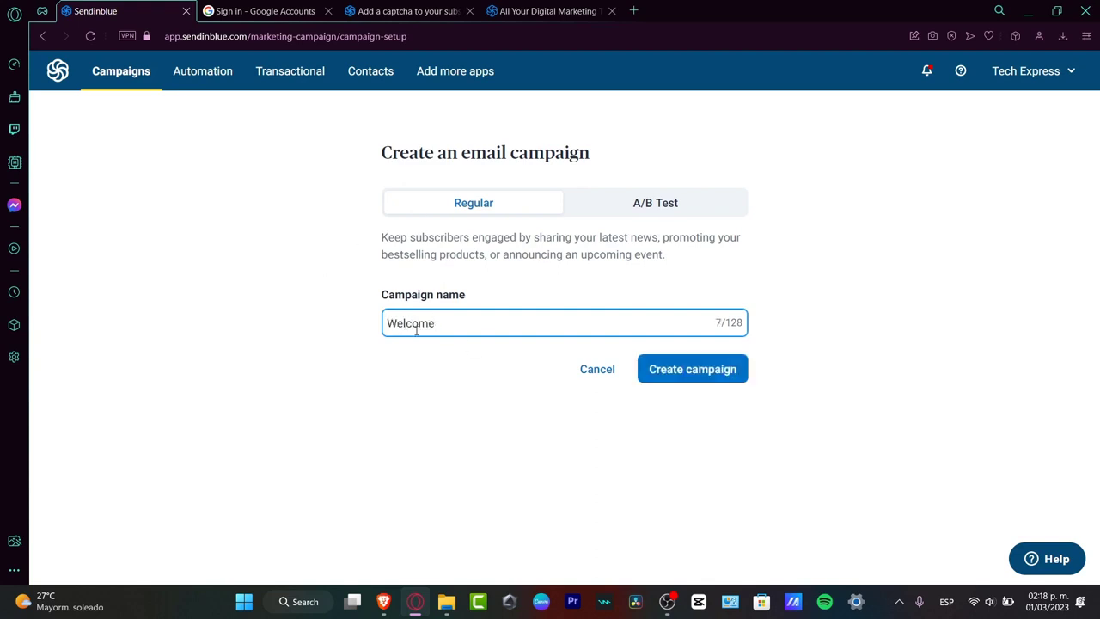
{"action": "left_click", "coordinate": [688, 378]}
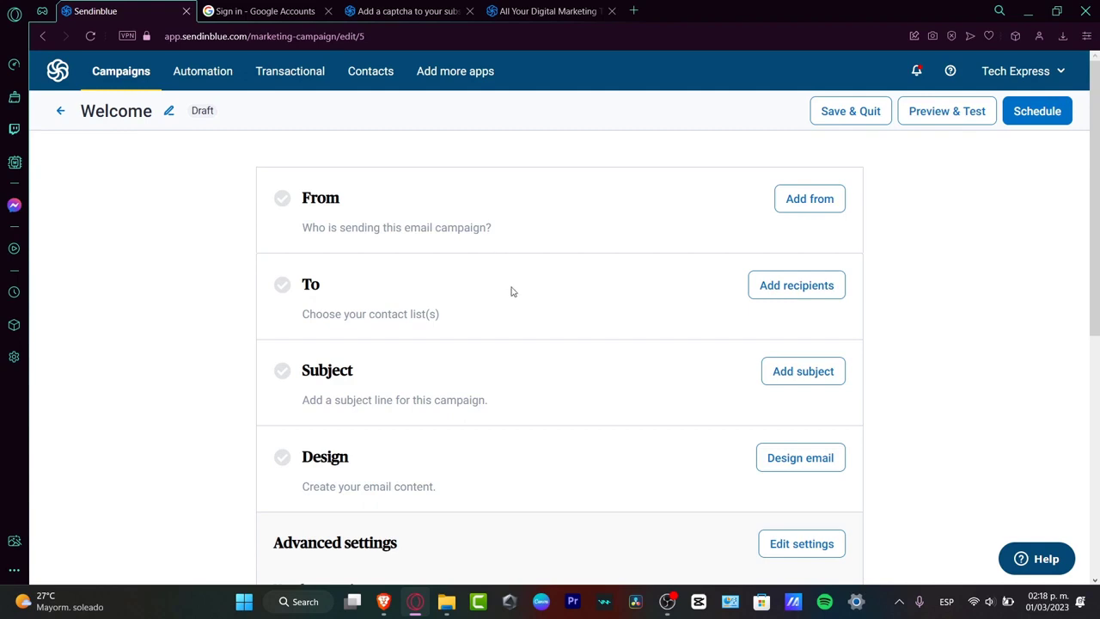
Step: Set the campaign's sender name to "Tech Express", view the advanced sender options, and save the sender details
{"action": "scroll", "coordinate": [582, 479], "scroll_direction": "down", "scroll_amount": 2}
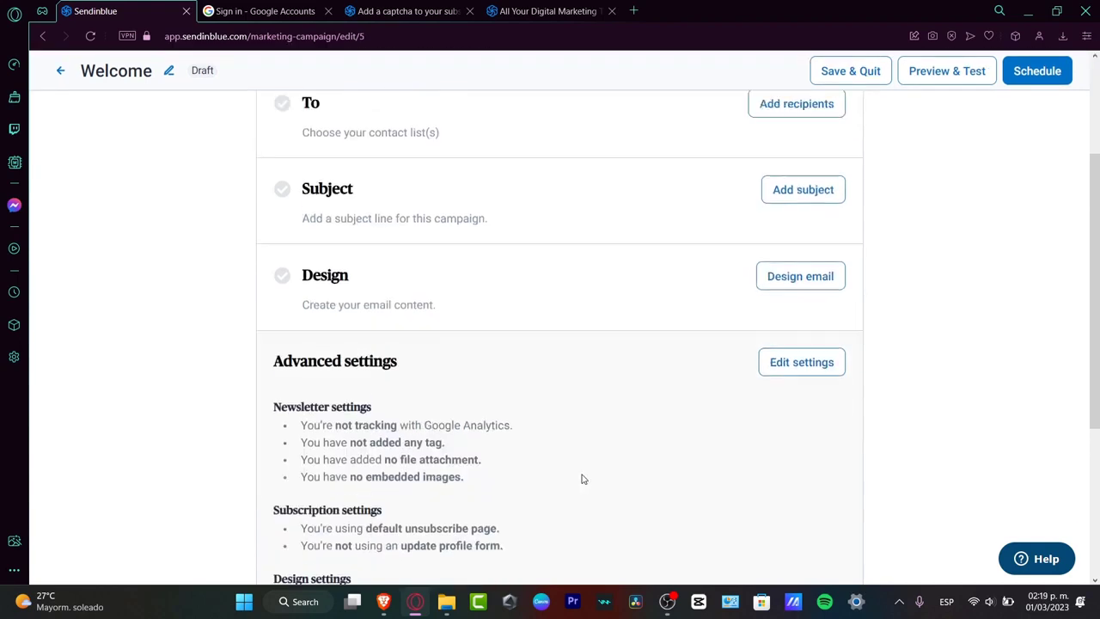
{"action": "scroll", "coordinate": [581, 478], "scroll_direction": "up", "scroll_amount": 2}
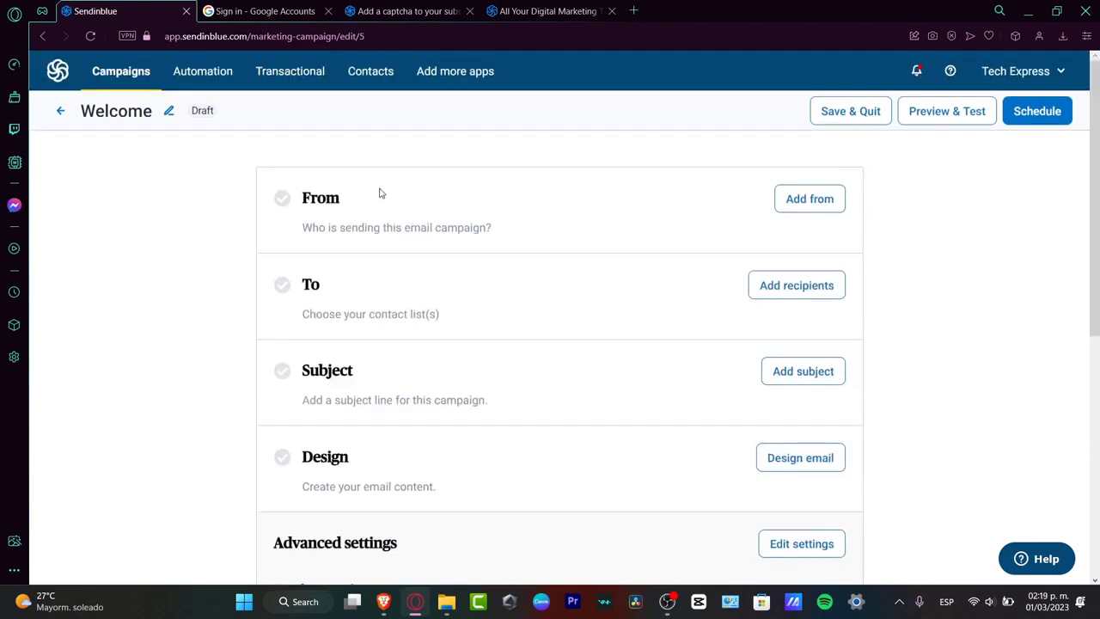
{"action": "left_click", "coordinate": [793, 200]}
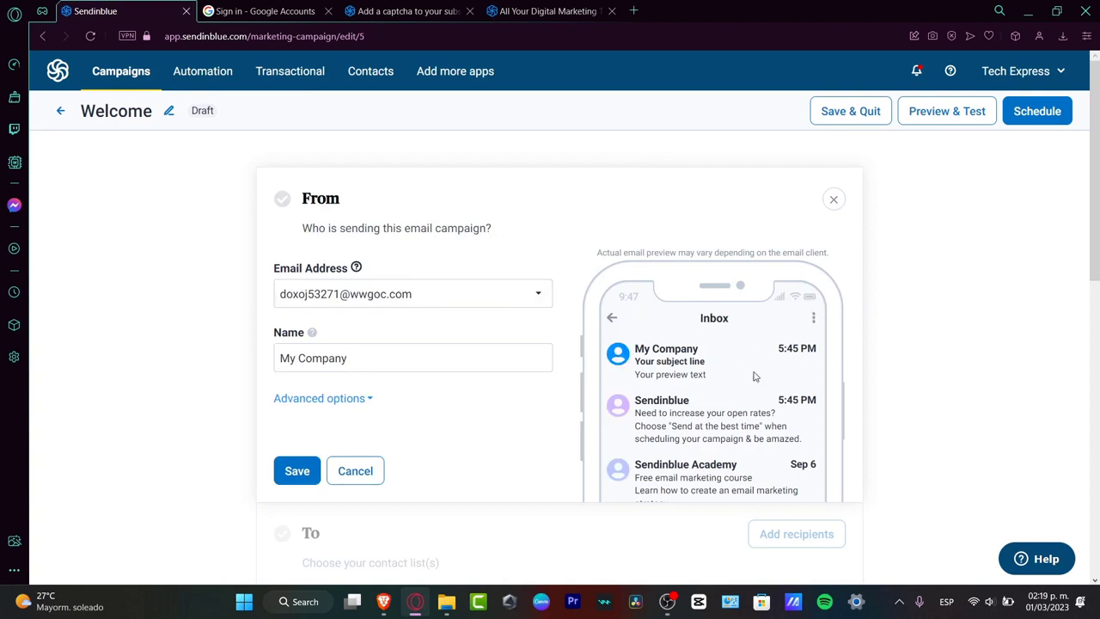
{"action": "left_click_drag", "start_coordinate": [398, 363], "coordinate": [261, 372]}
{"action": "type", "text": "T"}
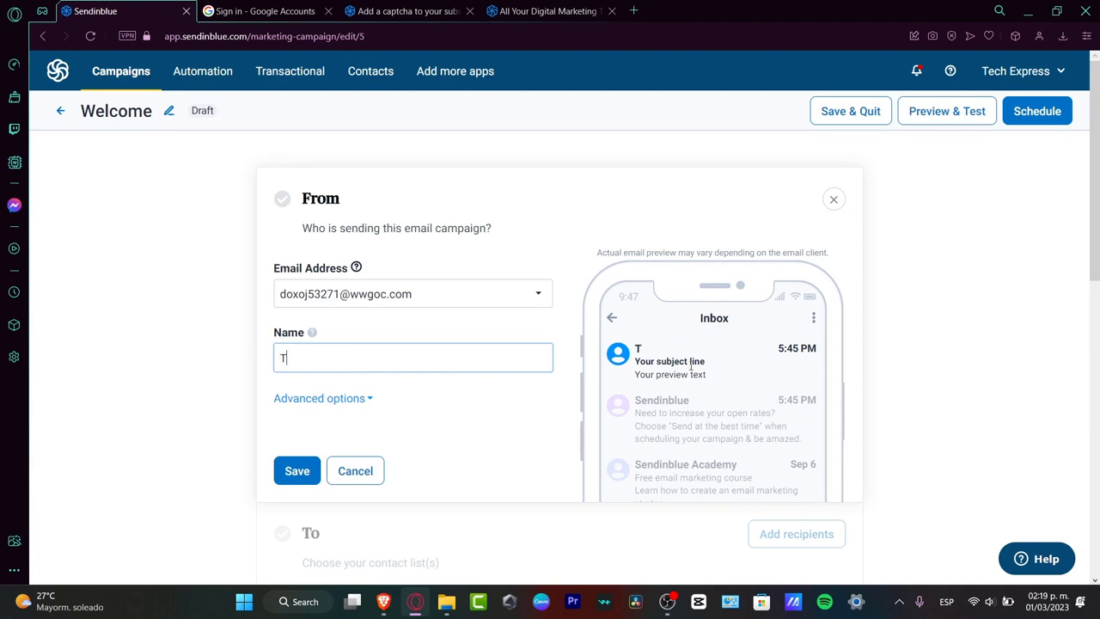
{"action": "type", "text": "ech Express"}
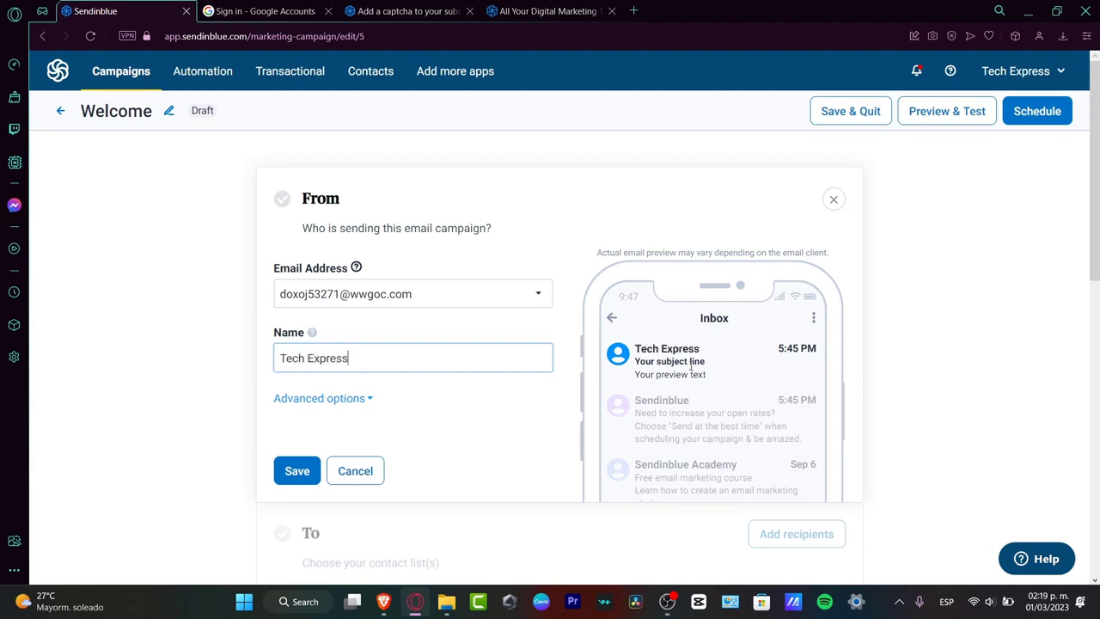
{"action": "left_click", "coordinate": [361, 397]}
{"action": "scroll", "coordinate": [429, 344], "scroll_direction": "down", "scroll_amount": 3}
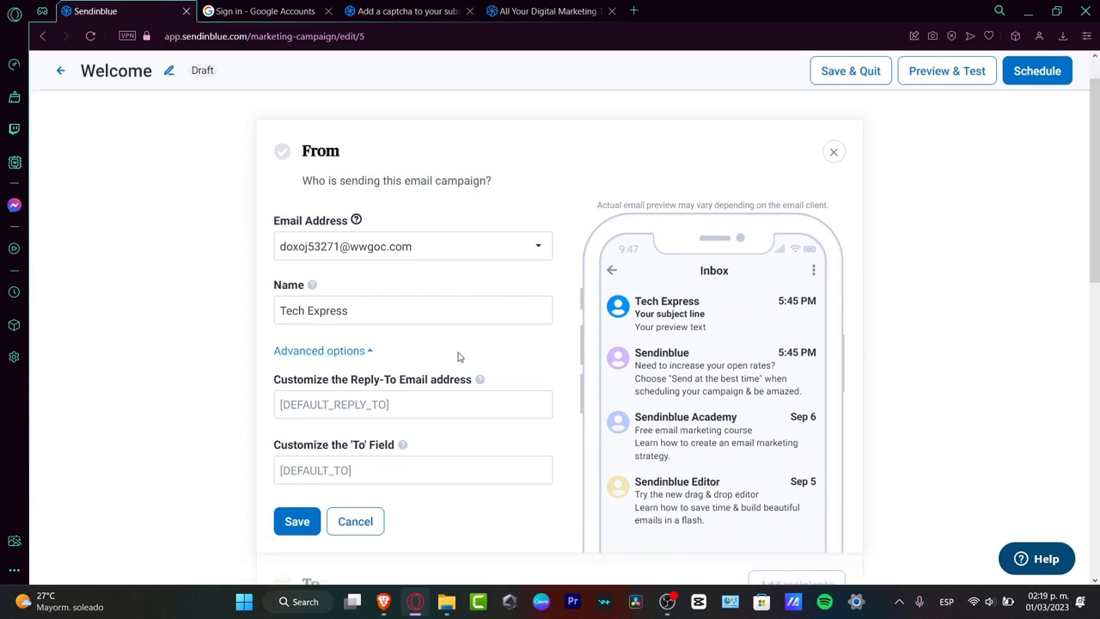
{"action": "left_click", "coordinate": [298, 355]}
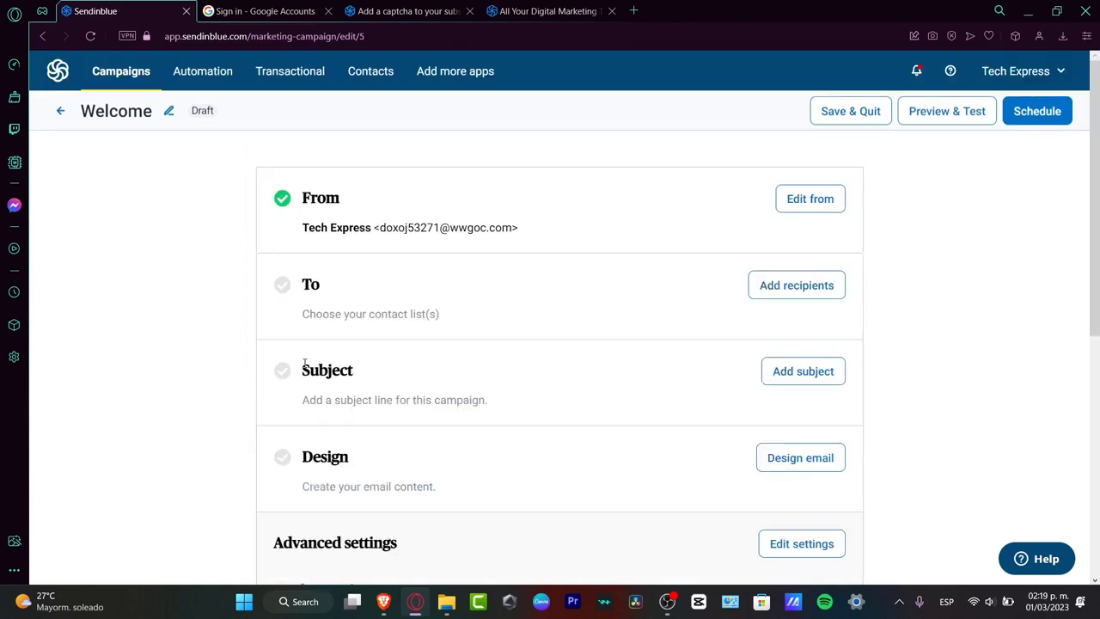
Step: Open the Welcome campaign's recipient settings and choose the contact list to send to
{"action": "left_click", "coordinate": [812, 286]}
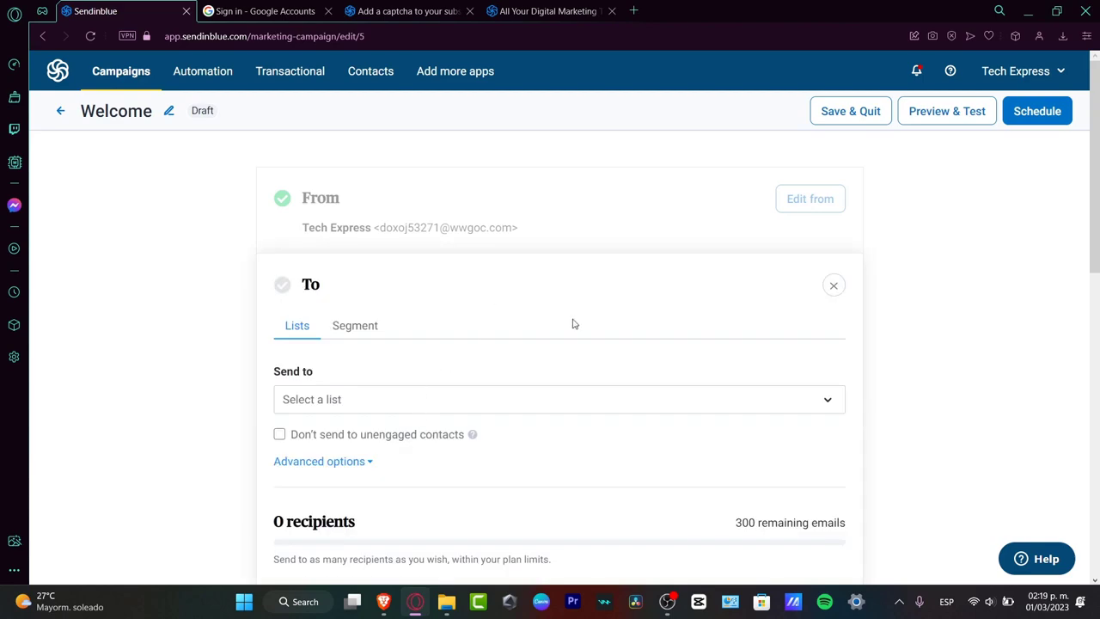
{"action": "scroll", "coordinate": [573, 319], "scroll_direction": "down", "scroll_amount": 3}
{"action": "left_click", "coordinate": [407, 198]}
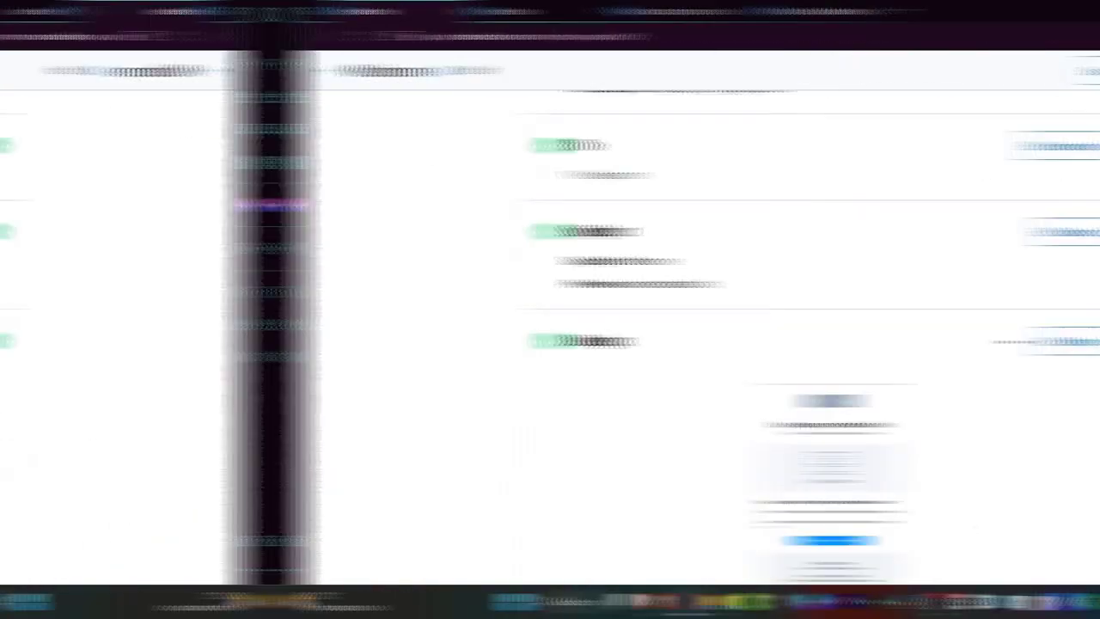
Step: Open the scheduling options for the Welcome campaign and check the Best time sending option
{"action": "scroll", "coordinate": [937, 205], "scroll_direction": "down", "scroll_amount": 8}
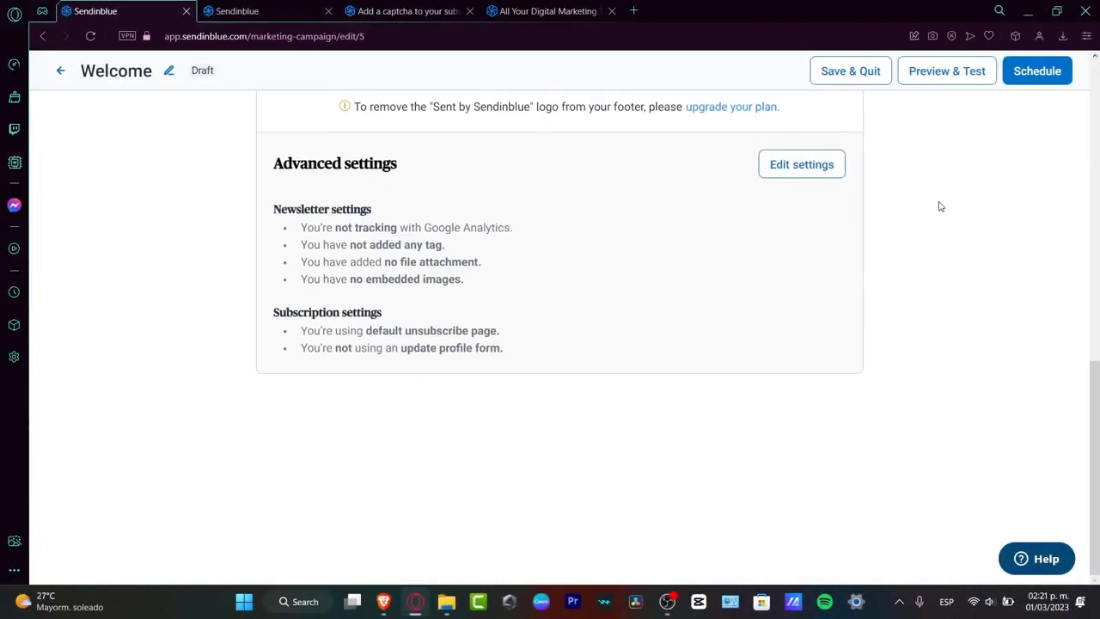
{"action": "left_click", "coordinate": [1060, 67]}
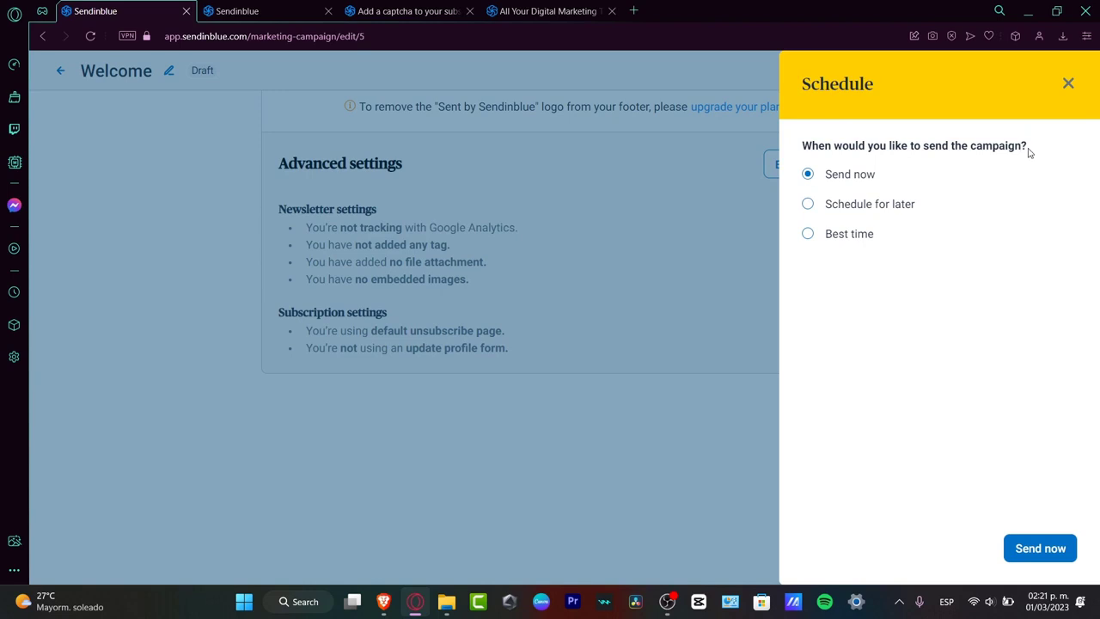
{"action": "left_click", "coordinate": [829, 235]}
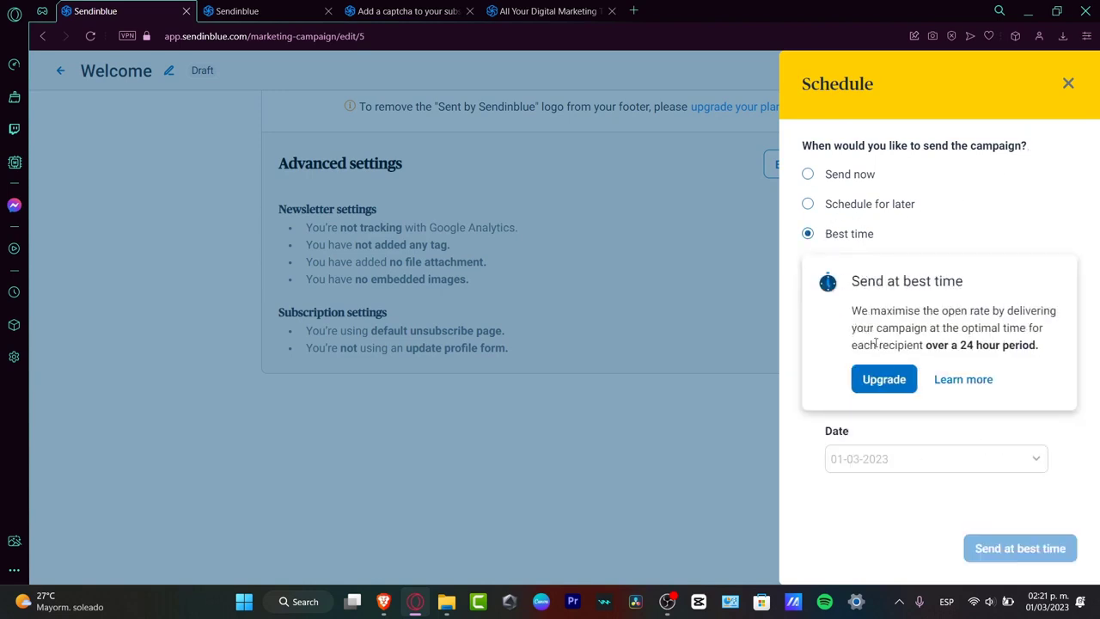
Step: Schedule the Welcome campaign for later, on 01-03-2023 at 14:30
{"action": "left_click", "coordinate": [846, 212]}
{"action": "left_click", "coordinate": [904, 260]}
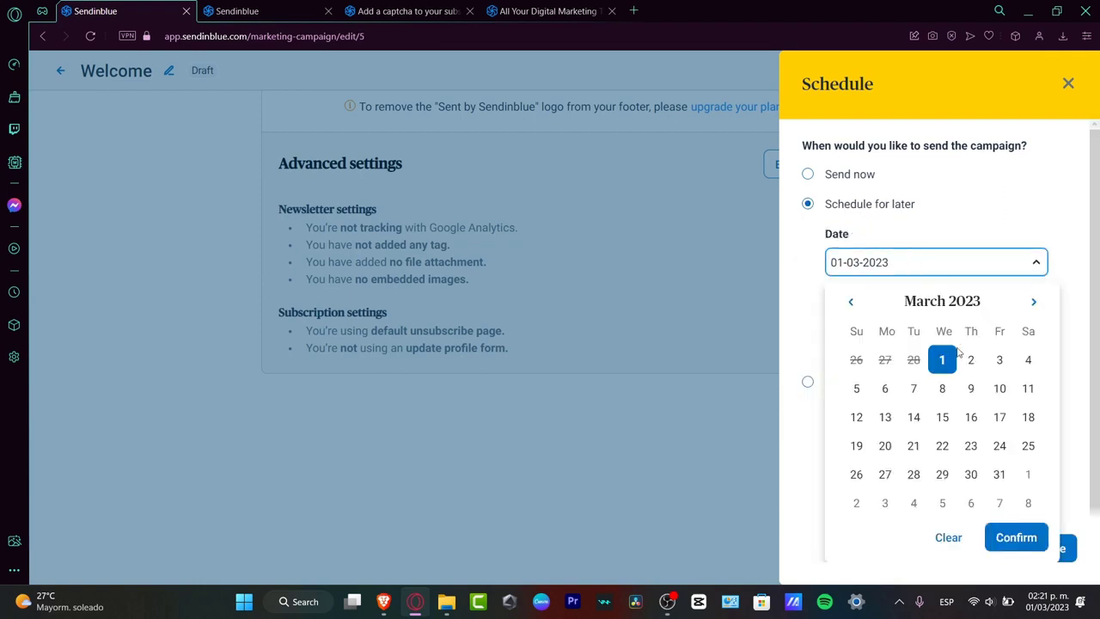
{"action": "left_click", "coordinate": [962, 249]}
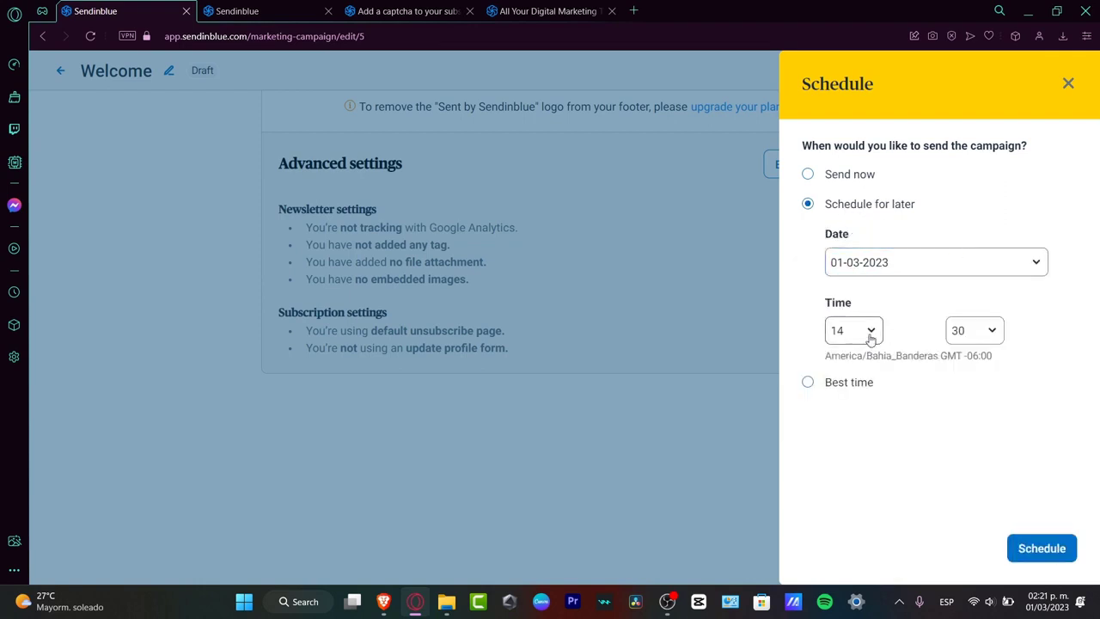
{"action": "left_click", "coordinate": [870, 335]}
{"action": "left_click", "coordinate": [962, 428]}
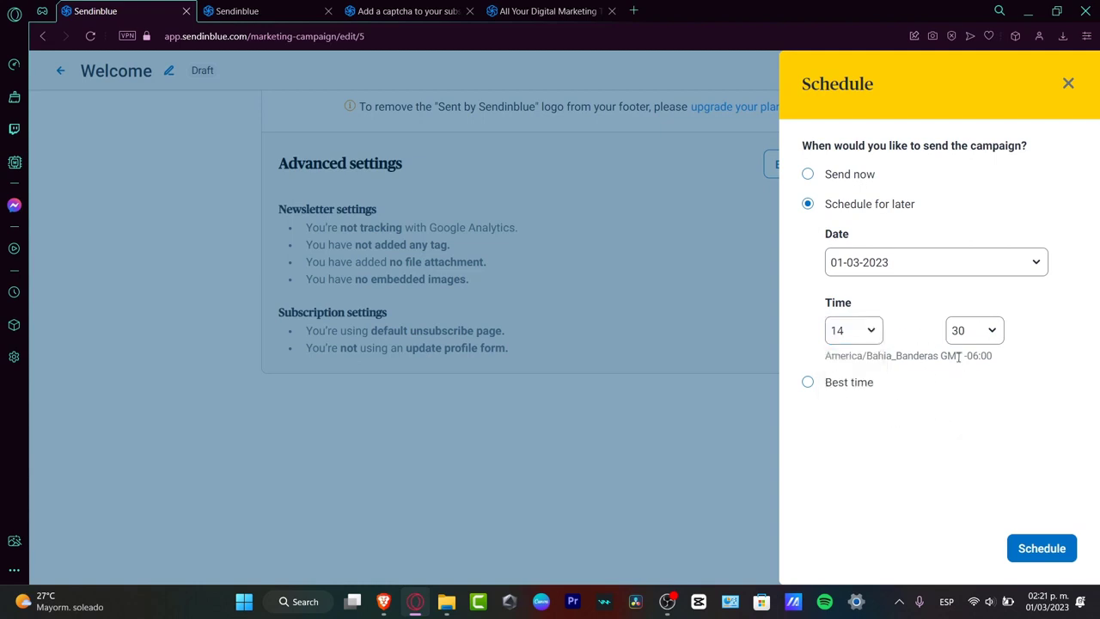
{"action": "left_click", "coordinate": [1039, 548]}
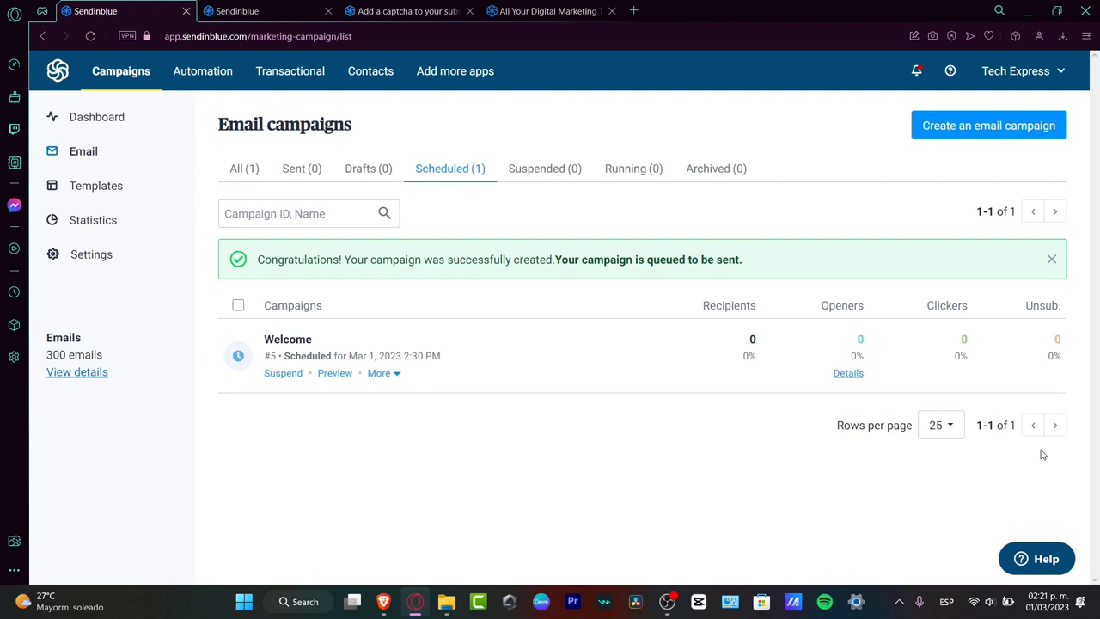
Step: View the campaign statistics and the conversion statistics
{"action": "left_click", "coordinate": [112, 220]}
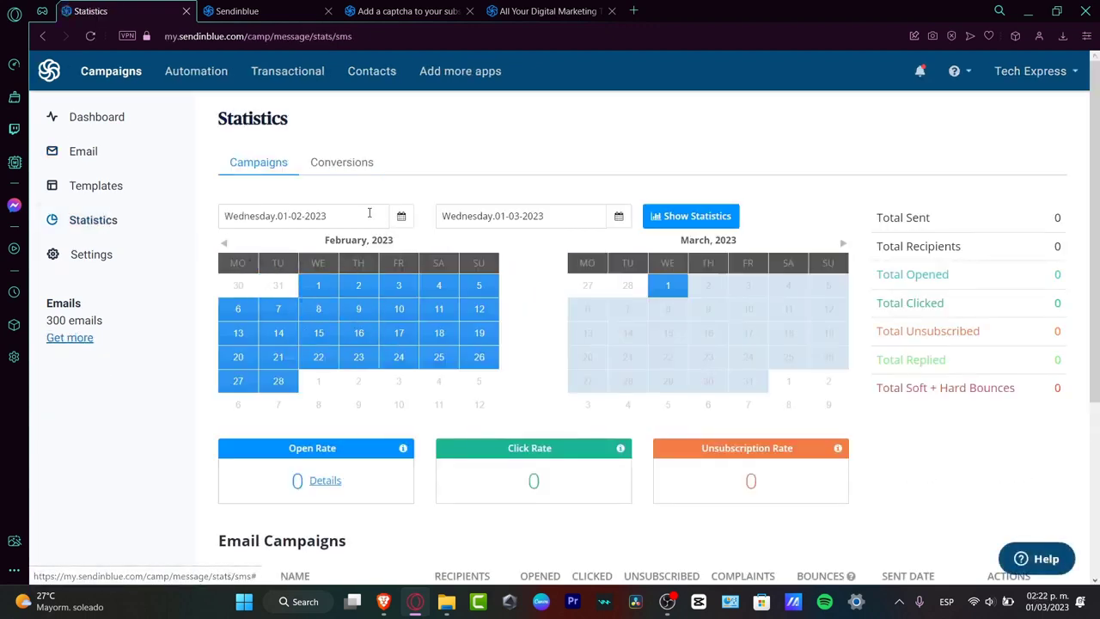
{"action": "left_click", "coordinate": [347, 165]}
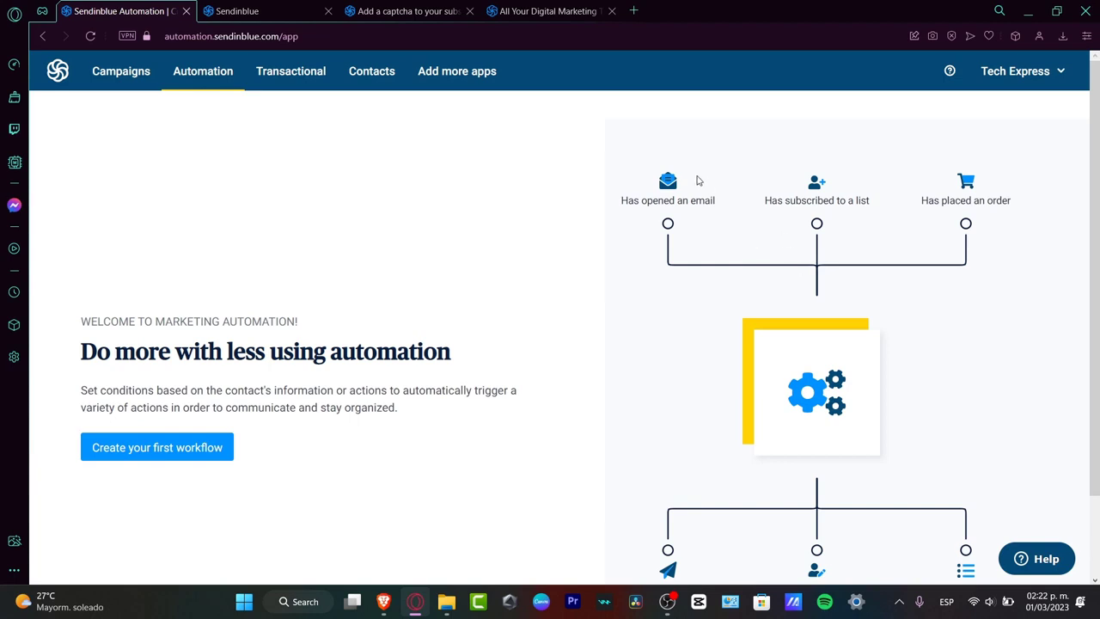
Step: Examine the example triggers and resulting actions in the marketing automation overview, from subscribing to a list to sending an email
{"action": "left_click_drag", "start_coordinate": [641, 195], "coordinate": [1001, 238]}
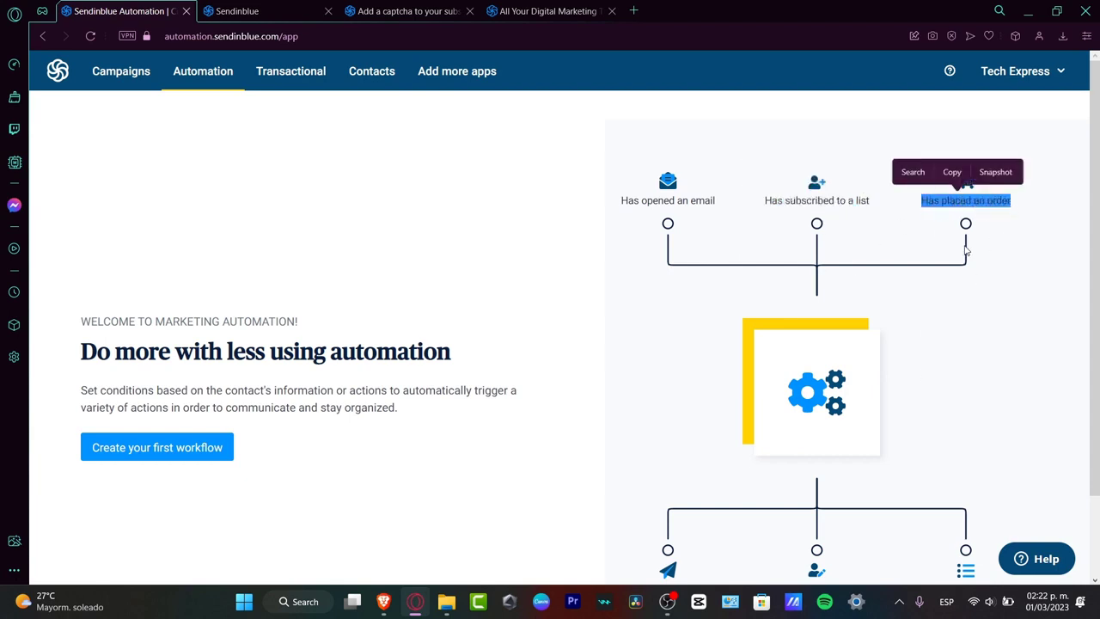
{"action": "scroll", "coordinate": [965, 249], "scroll_direction": "down", "scroll_amount": 1}
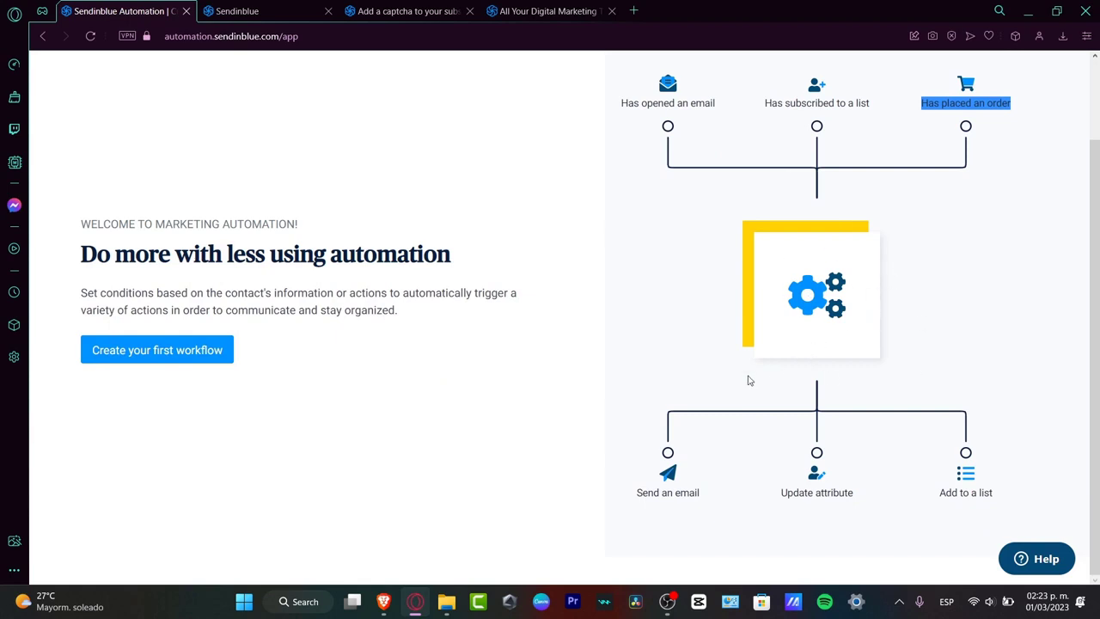
{"action": "left_click_drag", "start_coordinate": [700, 491], "coordinate": [638, 492]}
{"action": "double_click", "coordinate": [797, 493]}
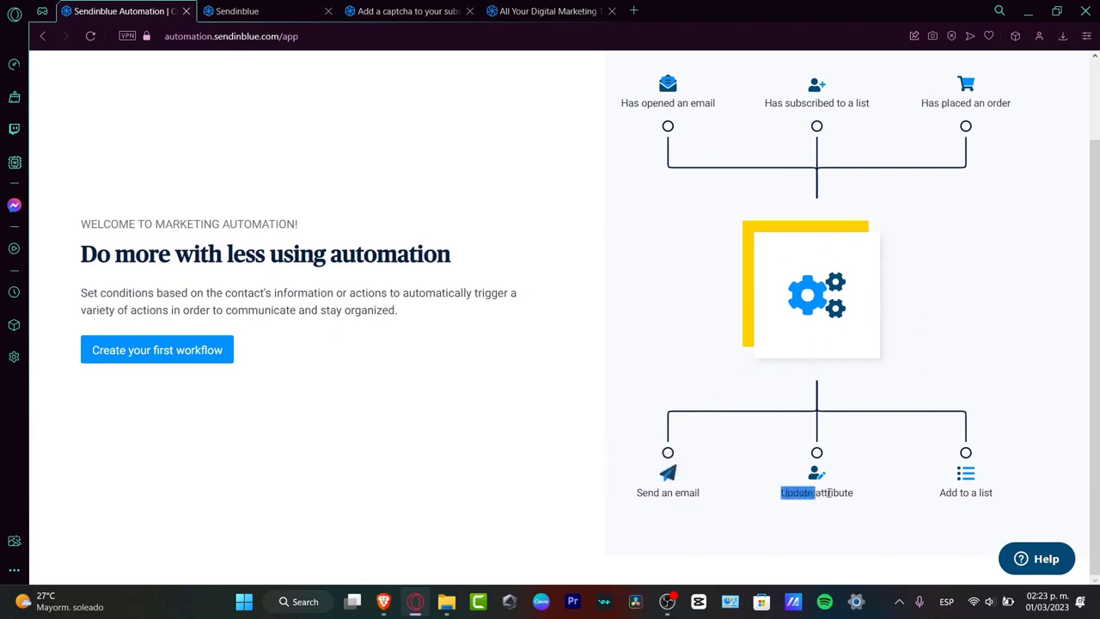
{"action": "left_click_drag", "start_coordinate": [826, 492], "coordinate": [911, 496]}
{"action": "left_click", "coordinate": [1008, 496]}
{"action": "left_click_drag", "start_coordinate": [878, 118], "coordinate": [769, 91]}
{"action": "left_click", "coordinate": [833, 137]}
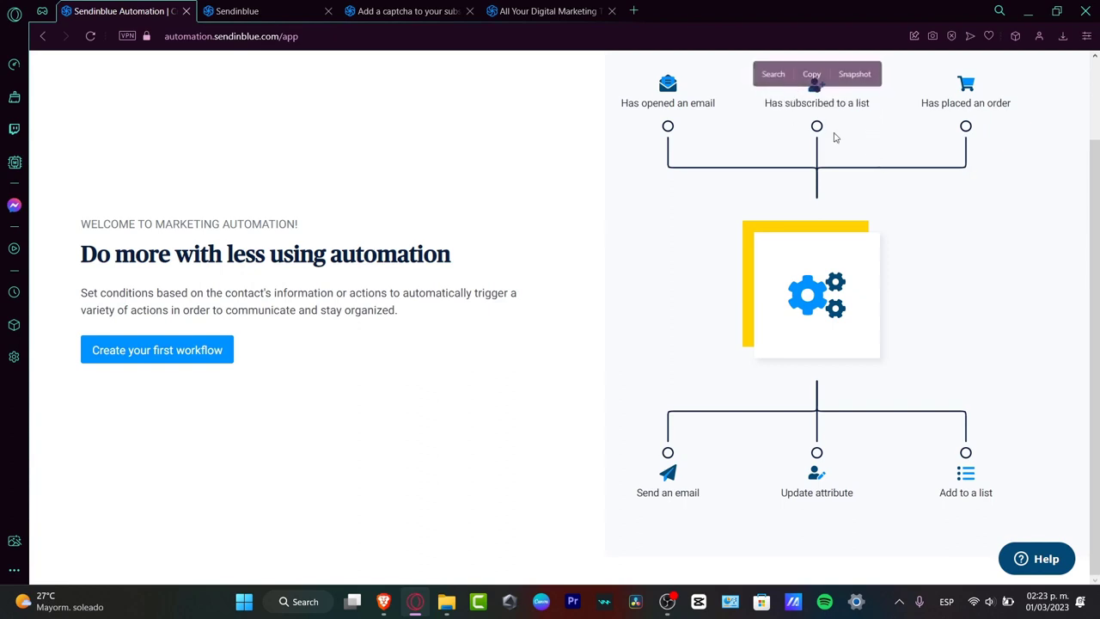
{"action": "left_click_drag", "start_coordinate": [714, 490], "coordinate": [633, 496]}
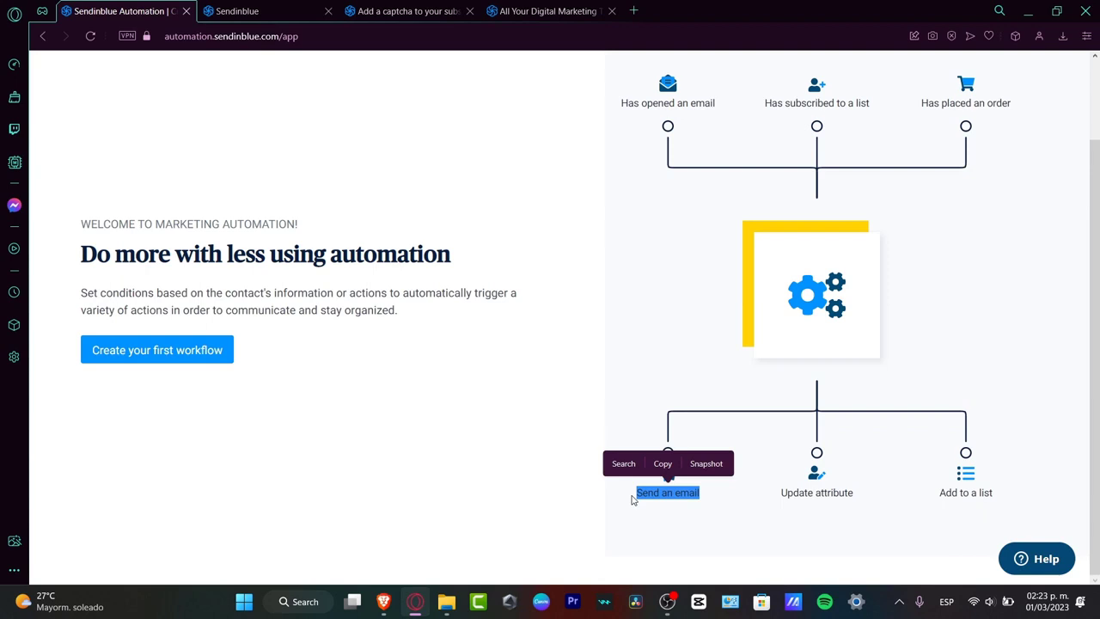
Step: Create the first automation workflow from the Welcome Message template
{"action": "left_click", "coordinate": [209, 361]}
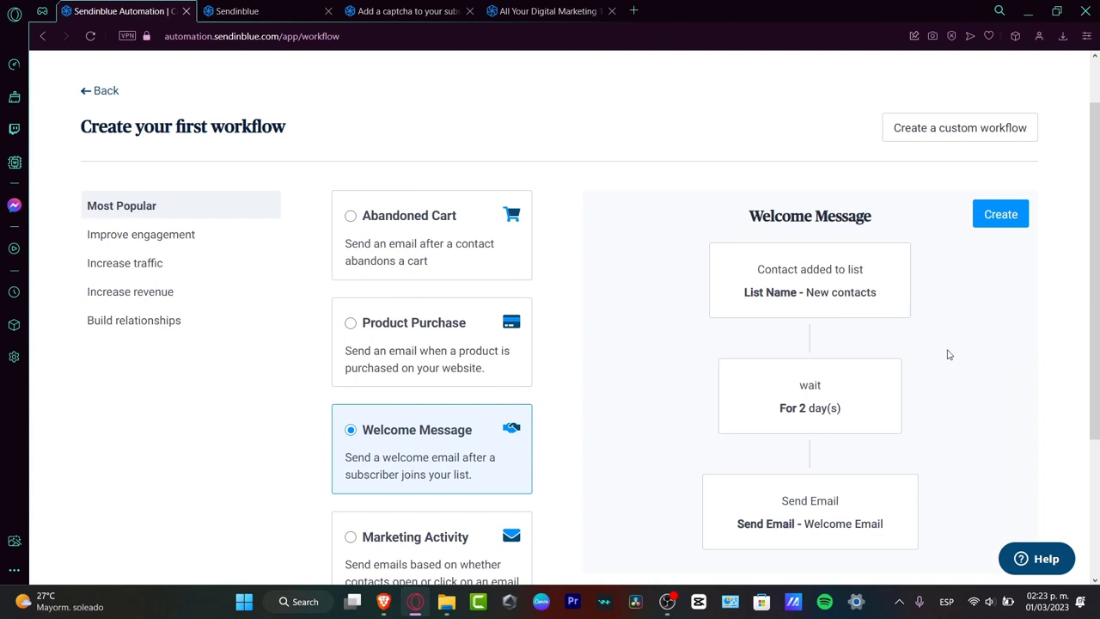
{"action": "left_click", "coordinate": [1018, 223]}
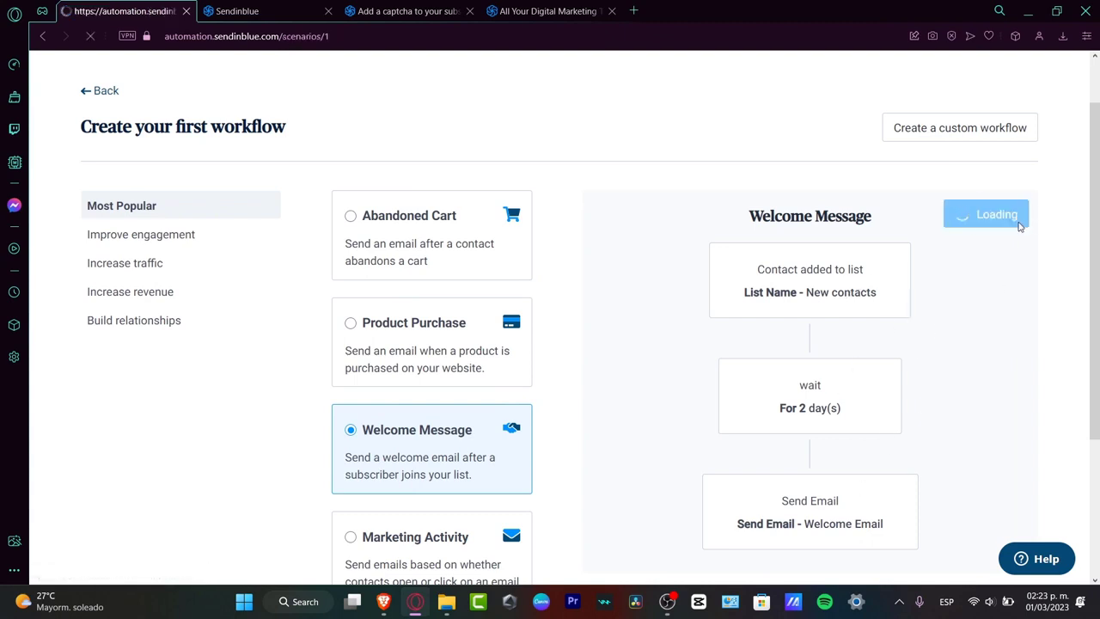